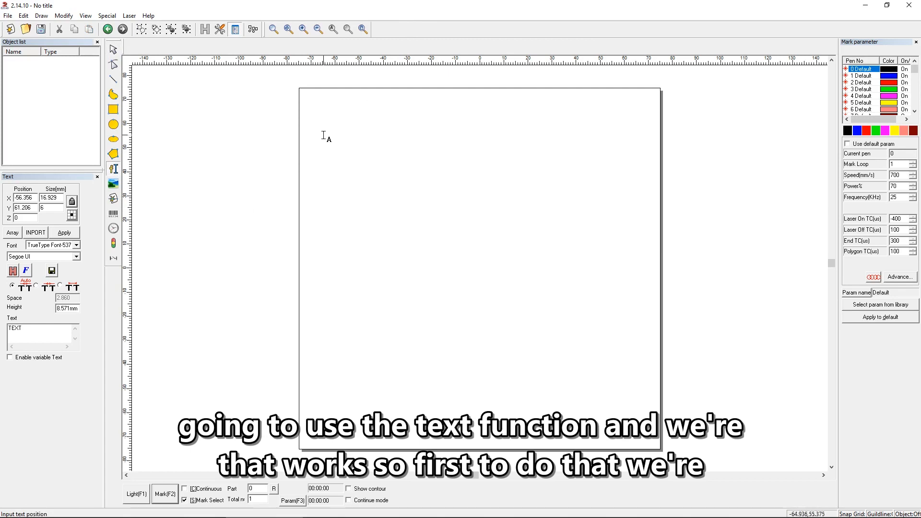
Place a text object near the work area's upper left corner and fill it with a hatch at 0.05 mm line distance
click(323, 133)
click(15, 273)
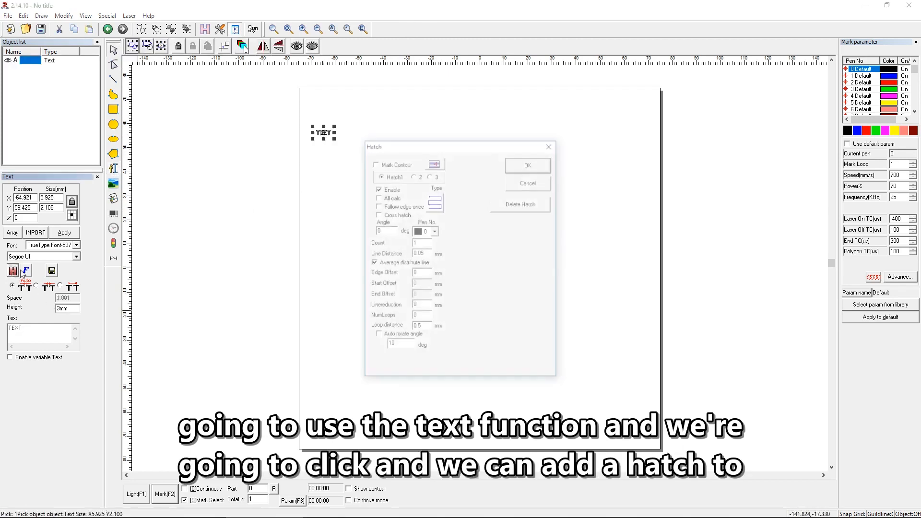
click(549, 164)
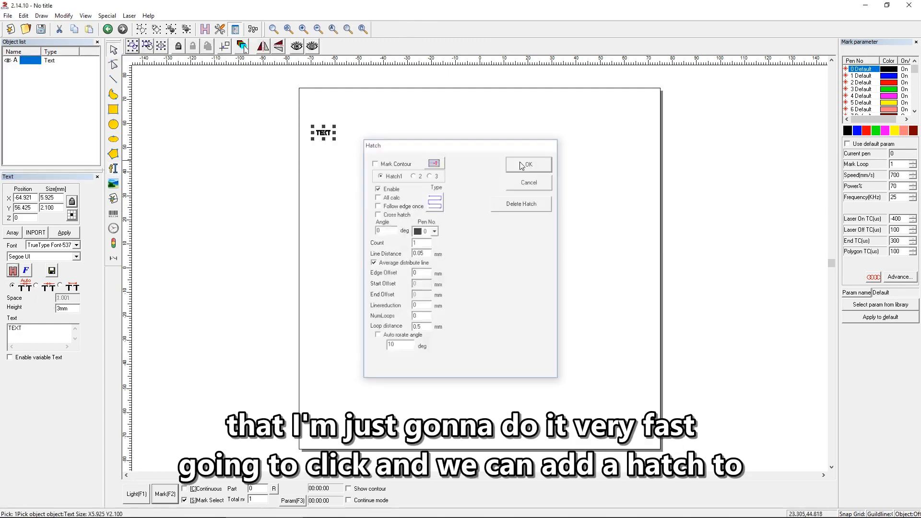
Set the text object's Y size to 6 mm
drag(59, 207, 3, 210)
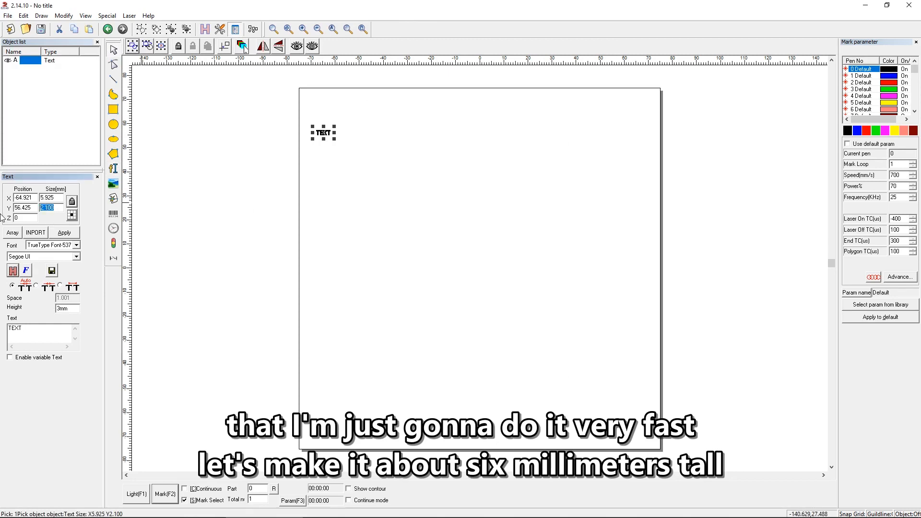
text(6)
click(64, 233)
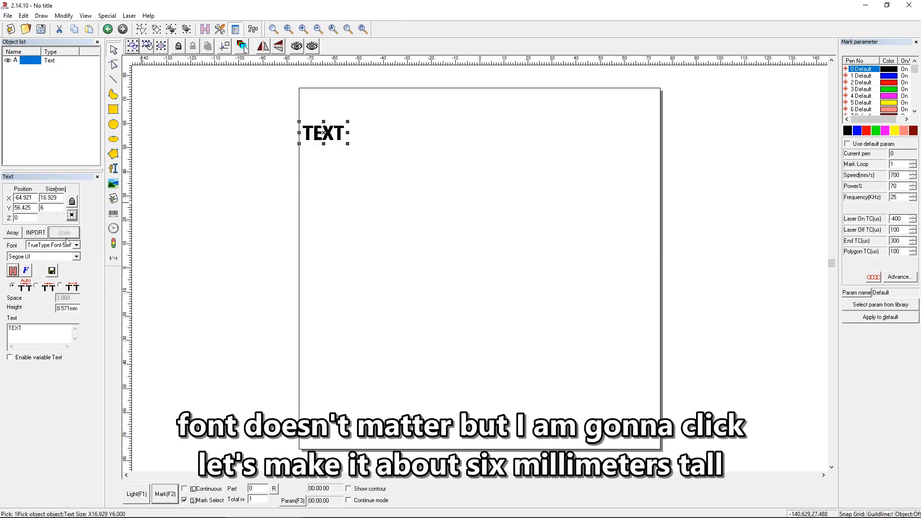
Center-align the text in its font settings and move it to about X -54.8, Y 62.4
click(27, 271)
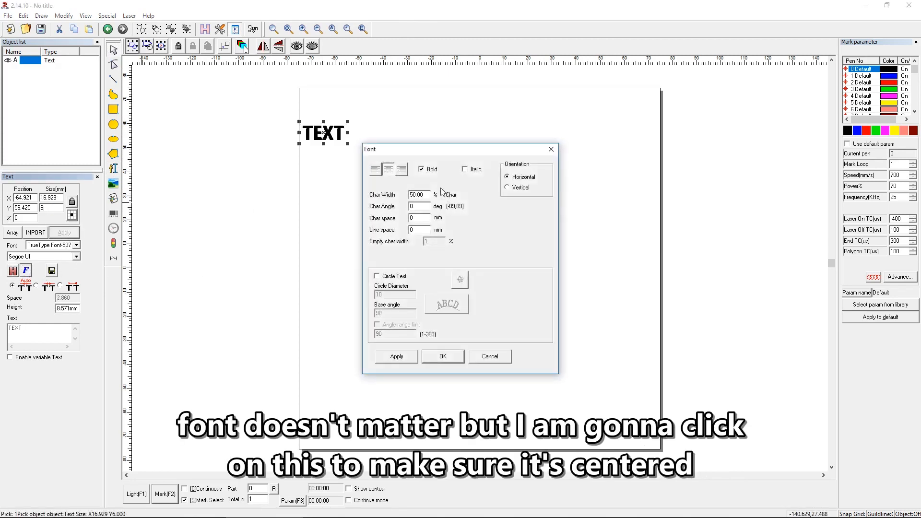
click(388, 169)
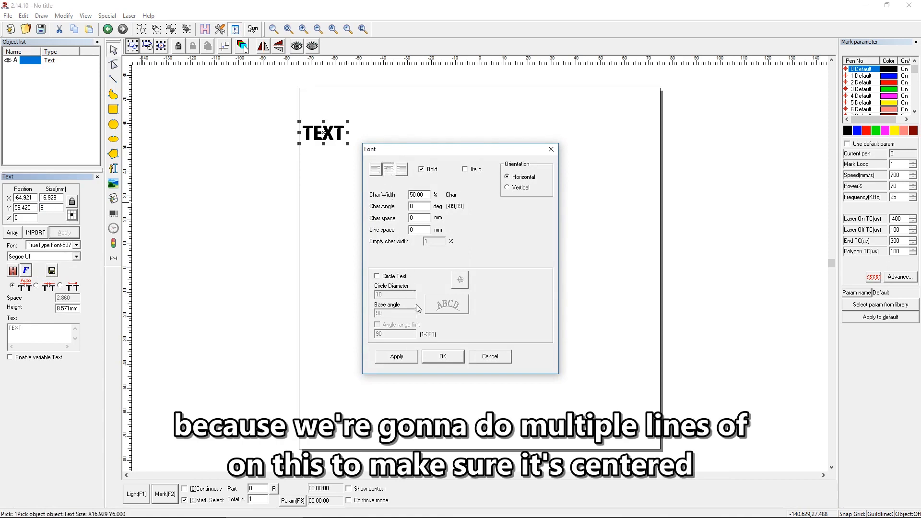
click(397, 357)
click(442, 357)
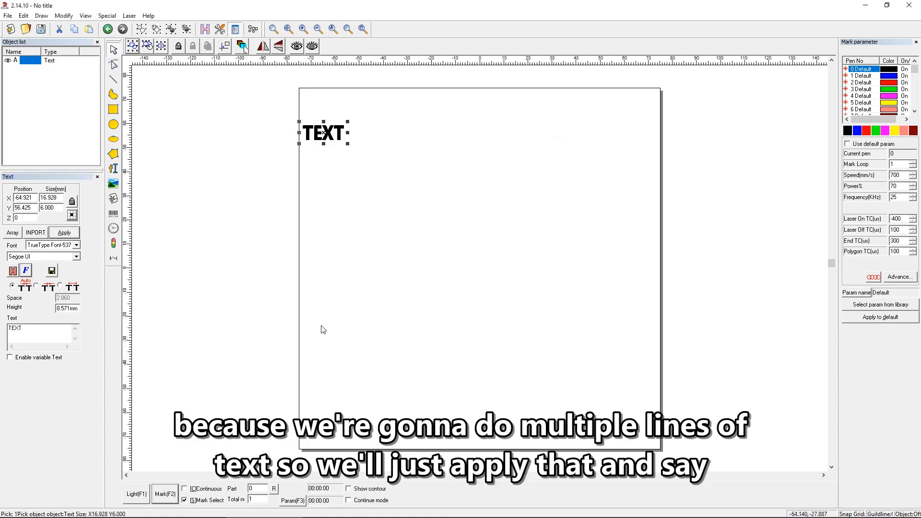
drag(334, 131, 358, 117)
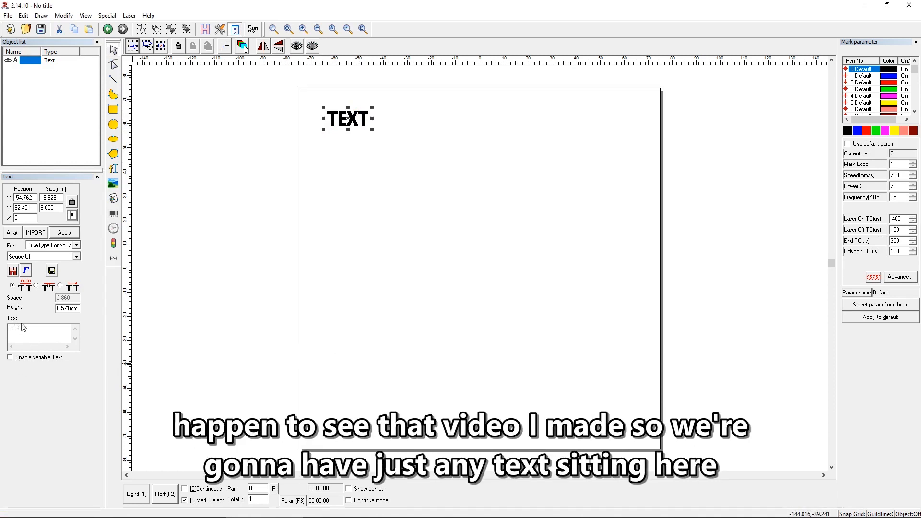
Enable variable text for the object and add a text element of type File
click(10, 358)
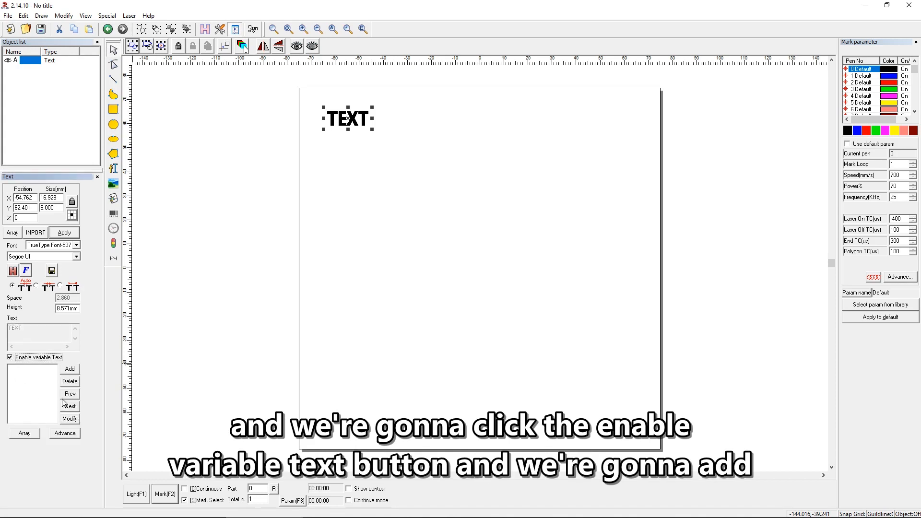
click(76, 371)
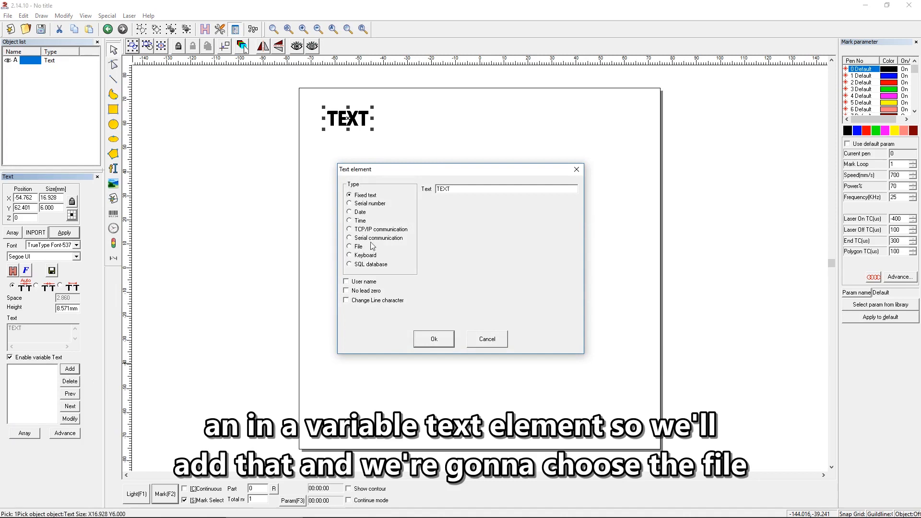
click(349, 247)
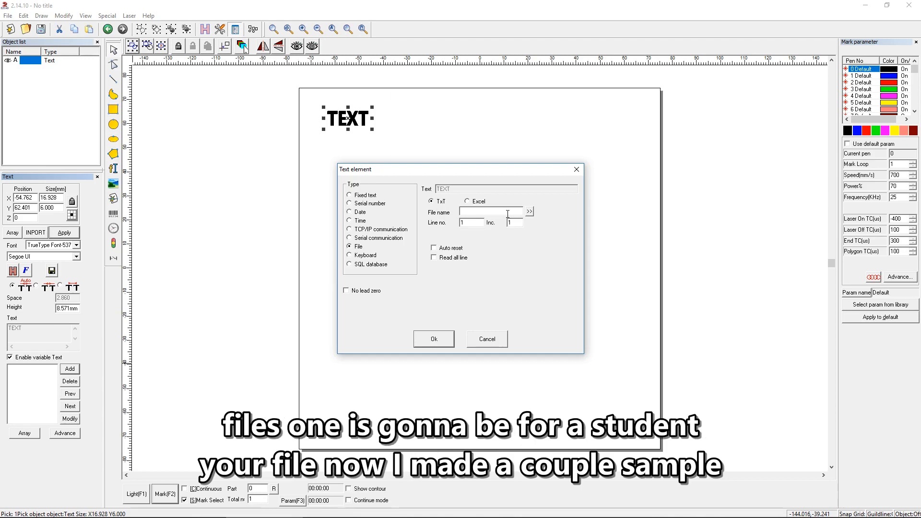
click(507, 214)
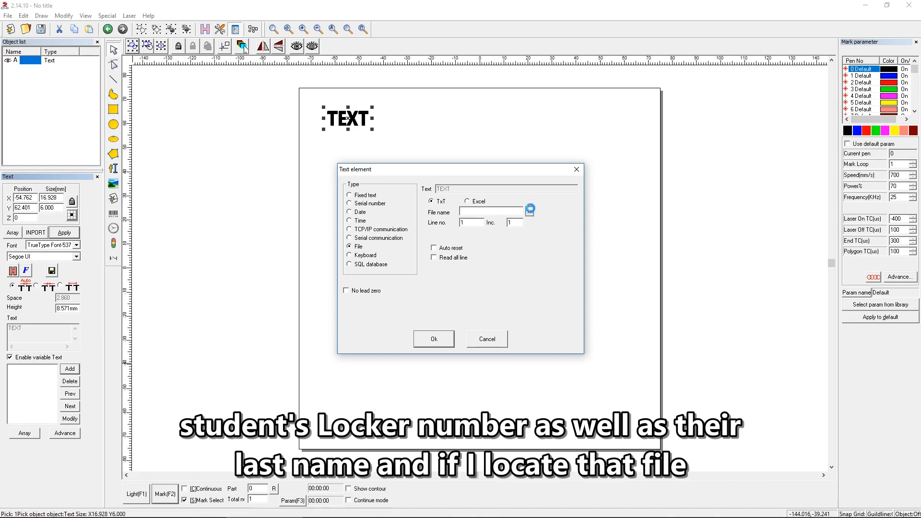
click(529, 212)
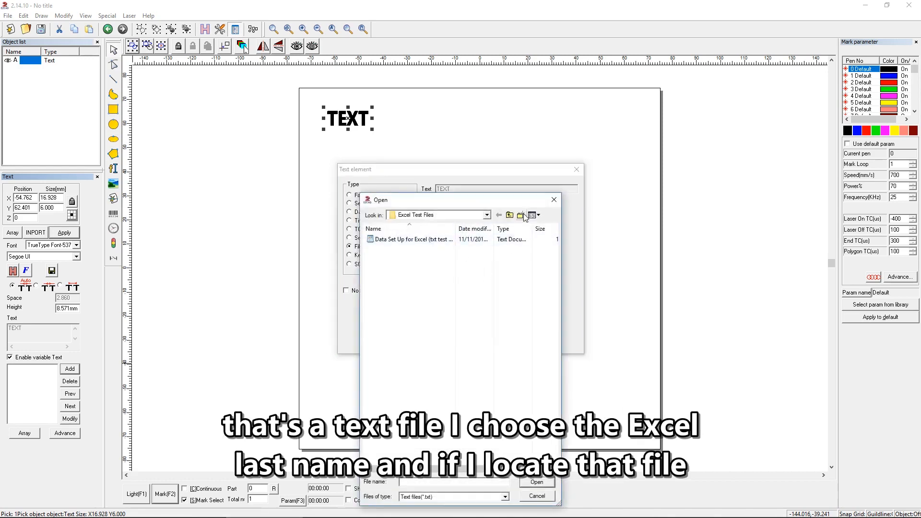
click(554, 199)
Set the element's file source to Excel and load Student Locker Numbers.xls from the Excel Test Files folder
click(468, 201)
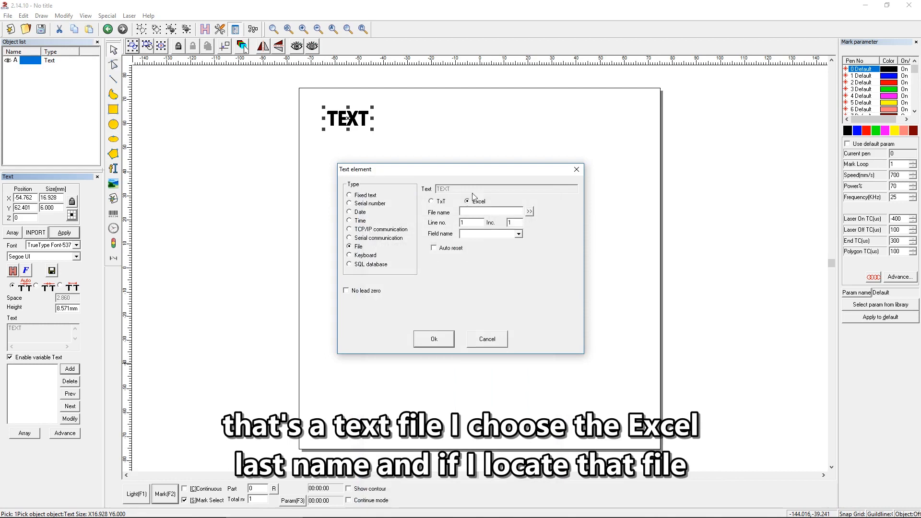
click(530, 212)
click(403, 240)
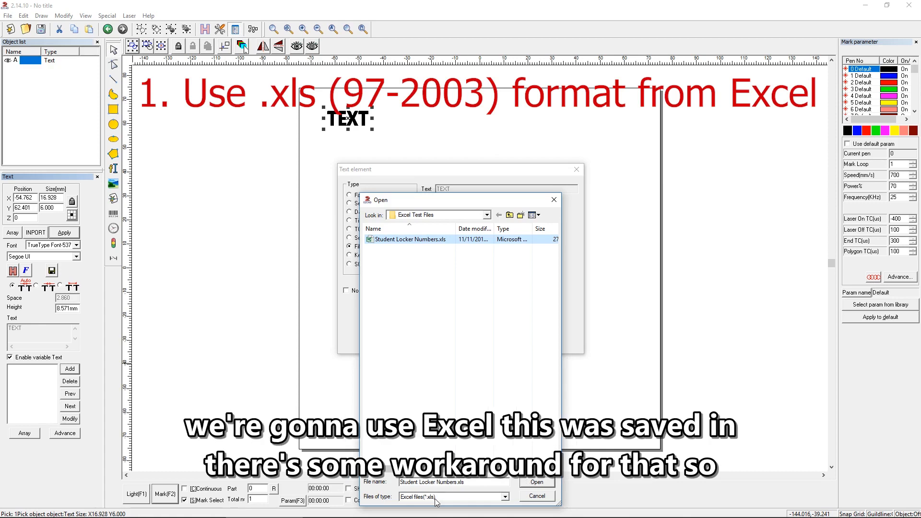
click(538, 482)
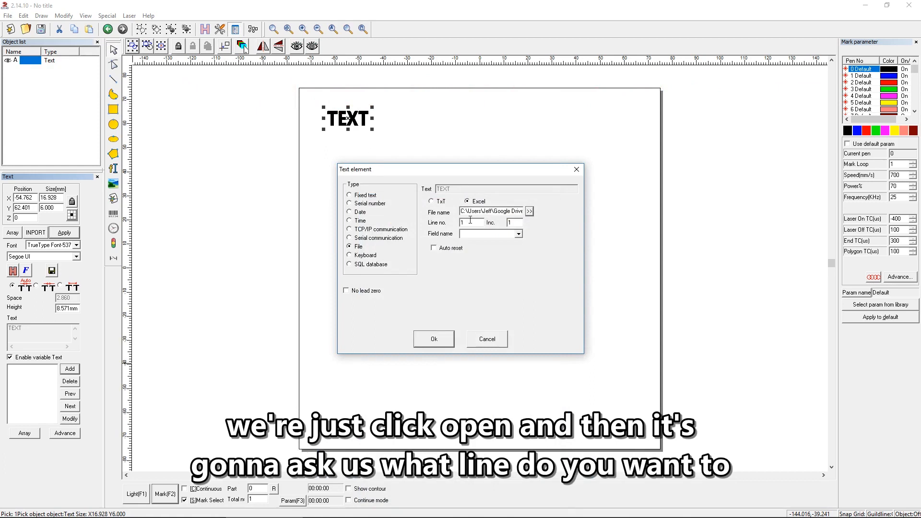
key(Tab)
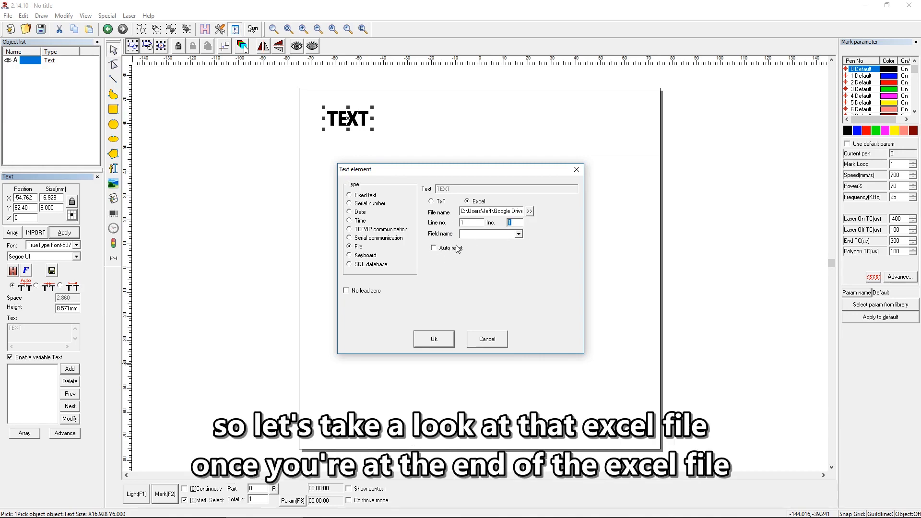
Switch to the Student Locker Numbers.xls workbook in Excel and compare its Locker Numbers and (Blank Sheet) sheets
key(alt+Tab)
key(alt+Tab)
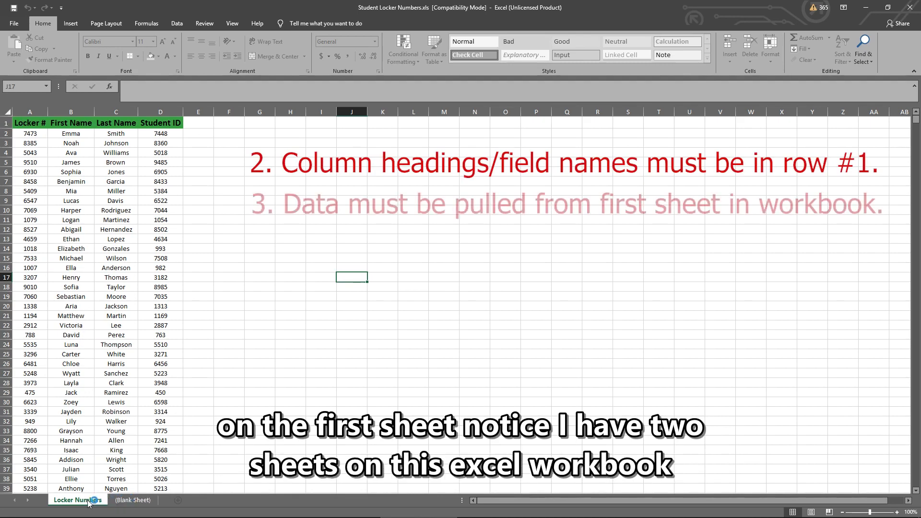
click(133, 501)
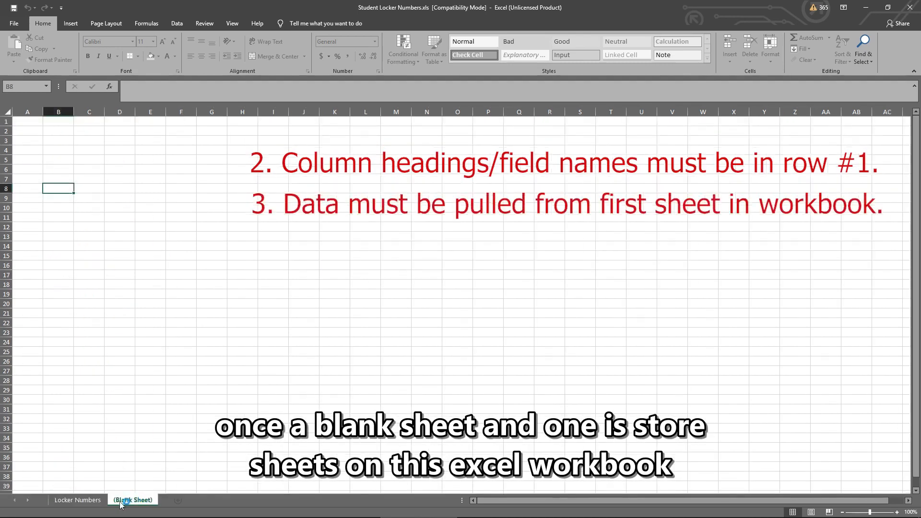
click(88, 504)
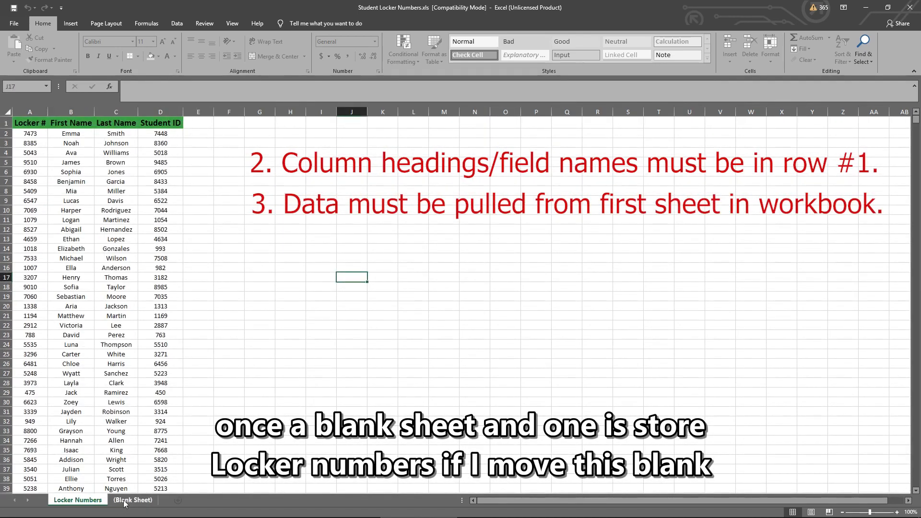
Move (Blank Sheet) ahead of the Locker Numbers sheet and return it to second place
drag(125, 501, 58, 504)
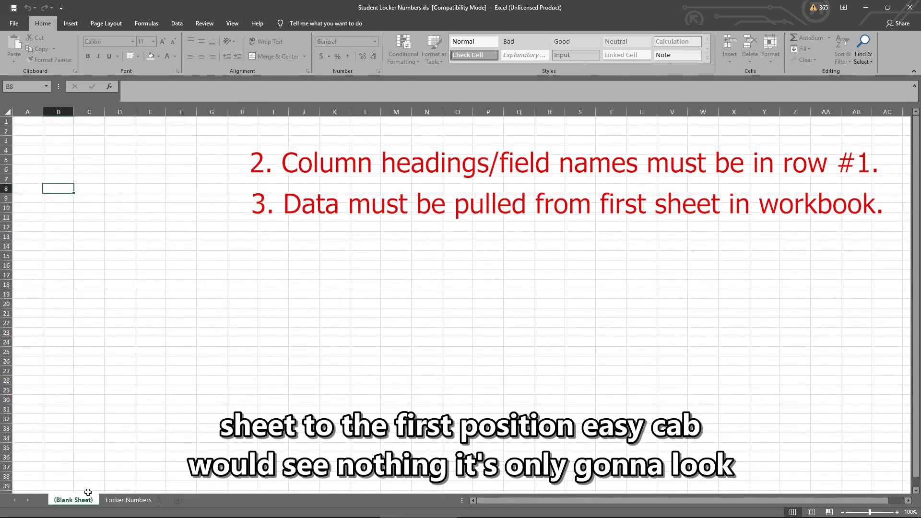
drag(82, 502, 163, 500)
click(74, 500)
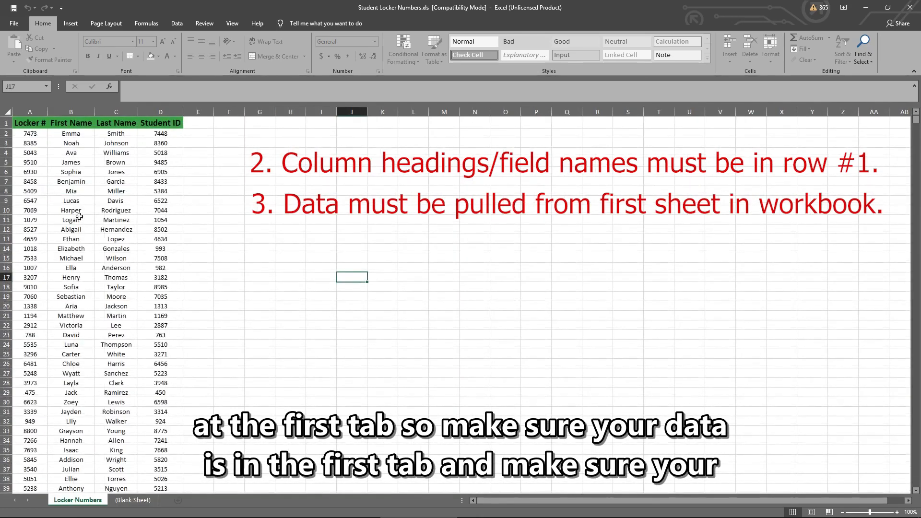
Check the field names in row 1 and the records in rows 2 to 22, and locate the next record at cell A23
click(26, 120)
drag(26, 120, 149, 120)
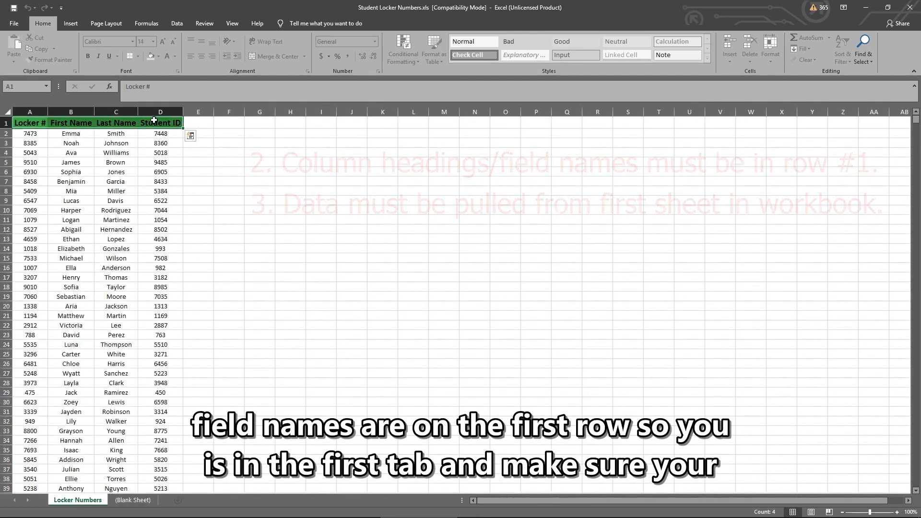
click(152, 120)
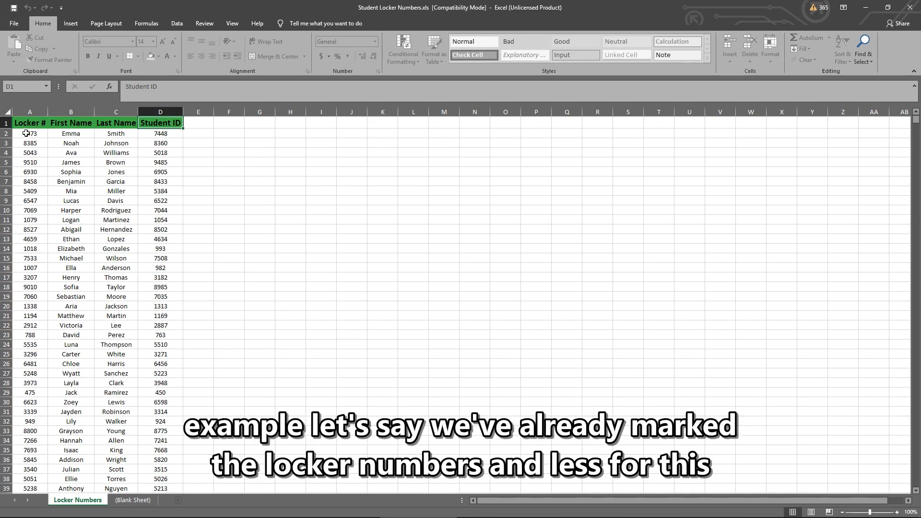
drag(26, 133, 161, 326)
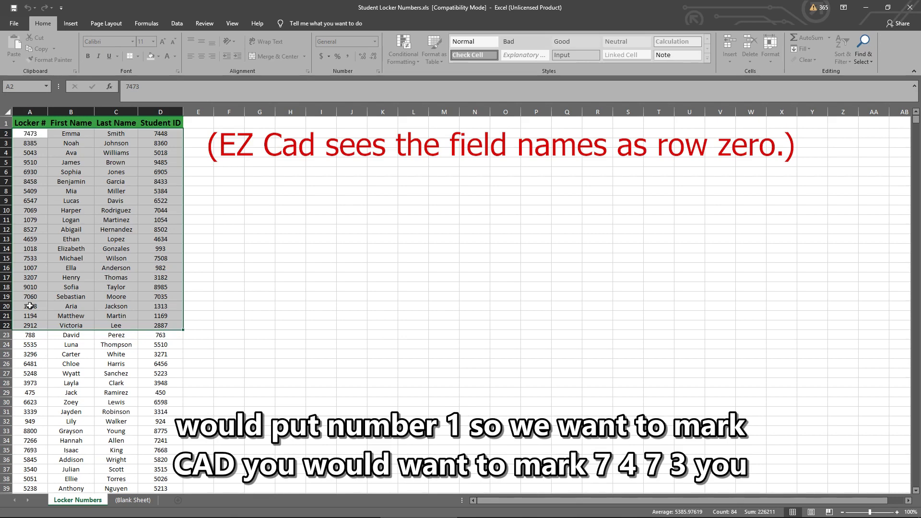
click(42, 339)
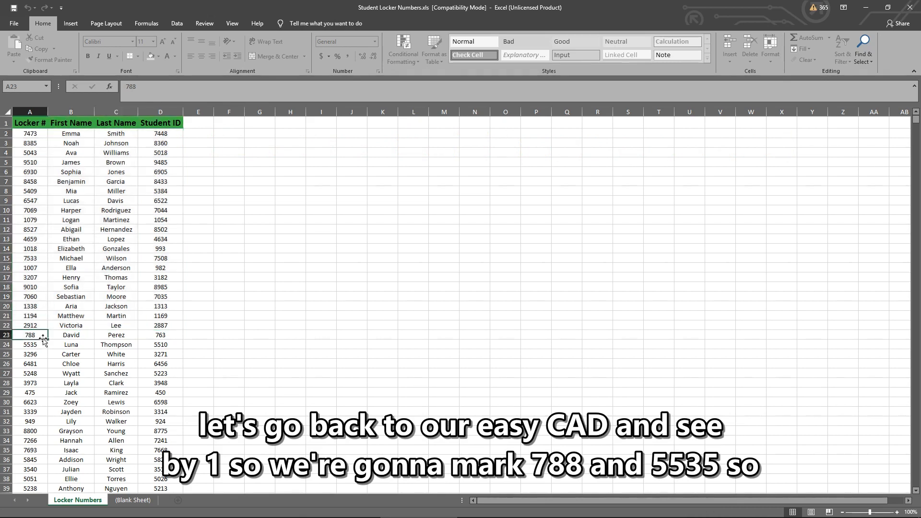
Switch back to EZCAD and set the text element's starting line number to 22
key(alt+Tab)
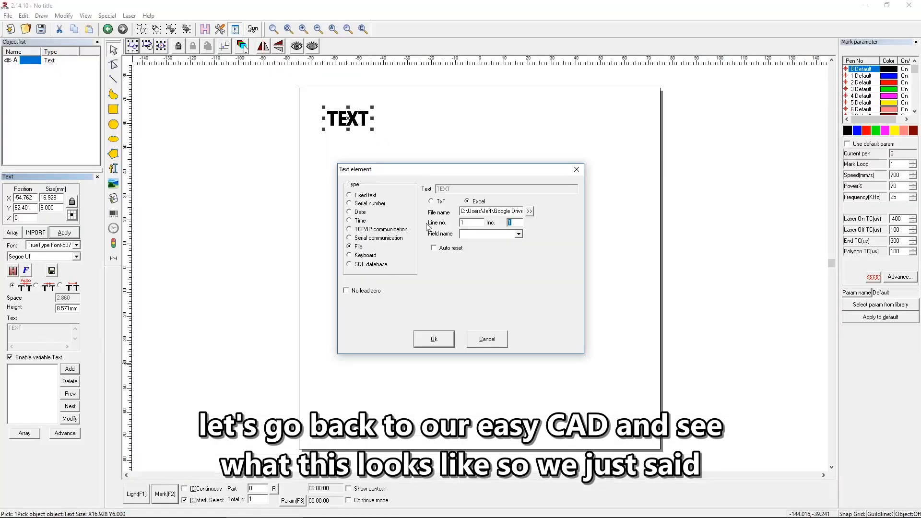
double_click(473, 223)
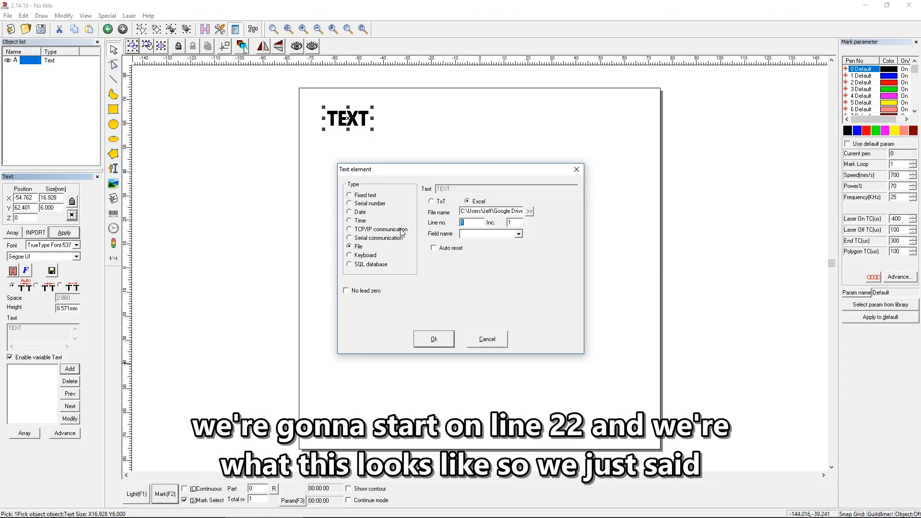
key(Tab)
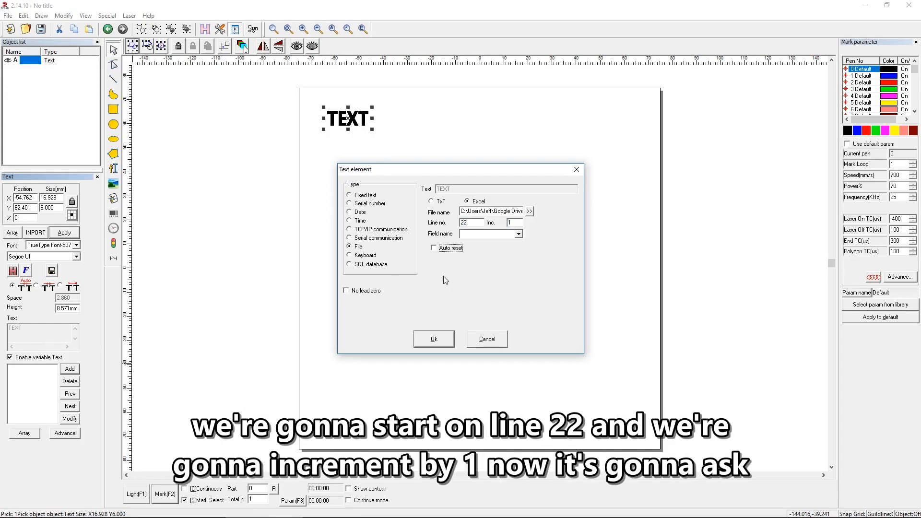
Check the element's available field names and close the Student Locker Numbers.xls workbook in Excel
click(518, 234)
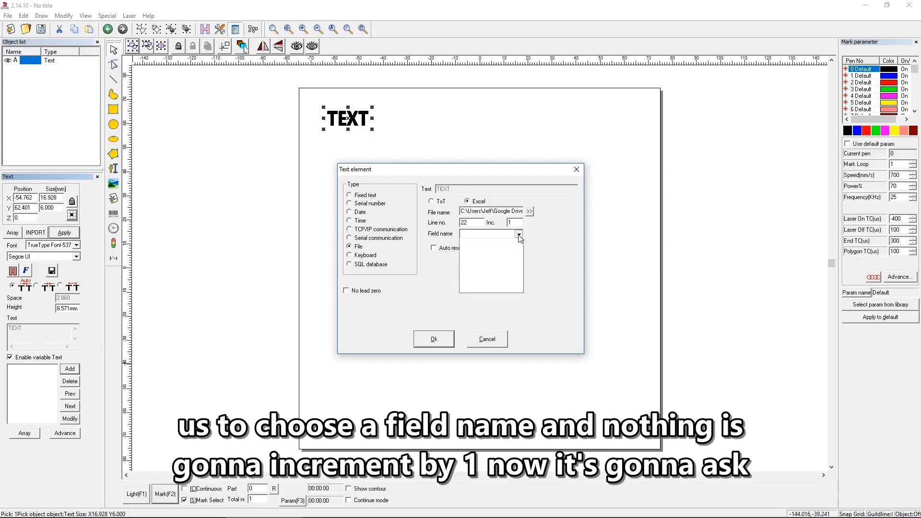
click(496, 307)
key(alt+Tab)
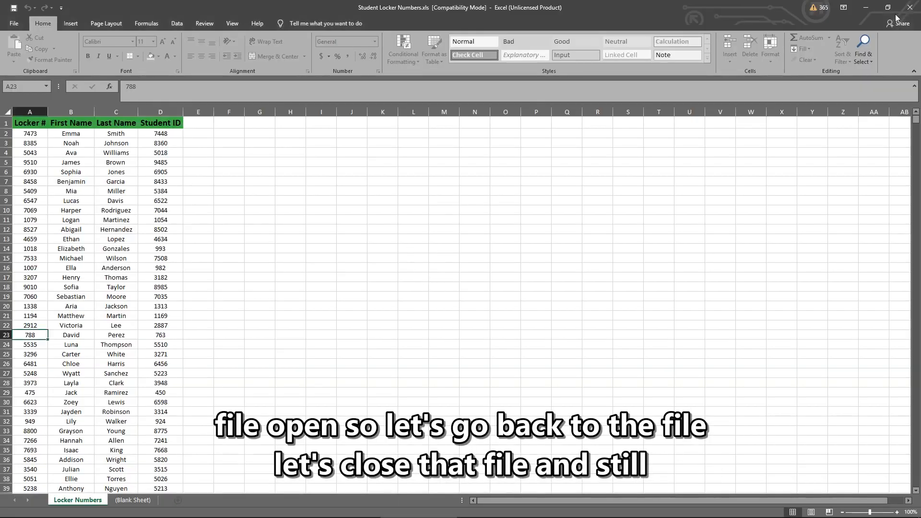
click(908, 8)
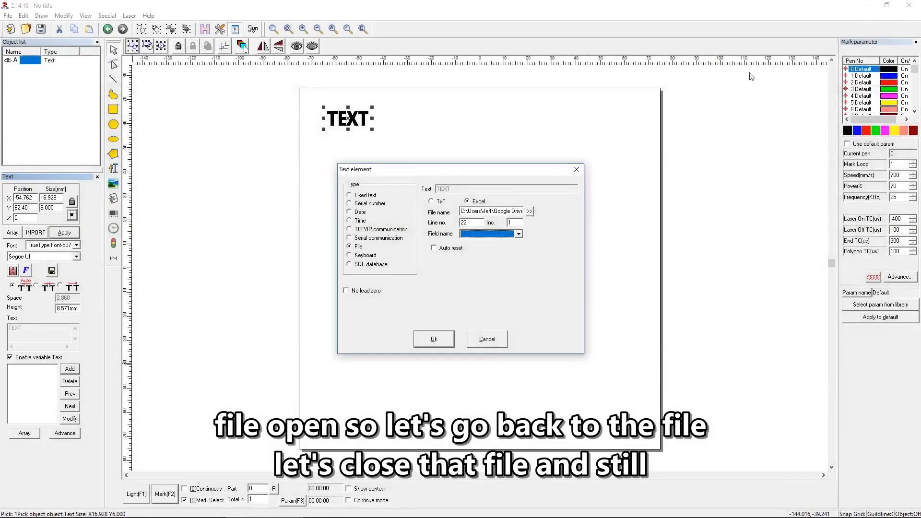
Recheck the field names and reload Student Locker Numbers.xls as the element's data file
click(519, 234)
click(518, 235)
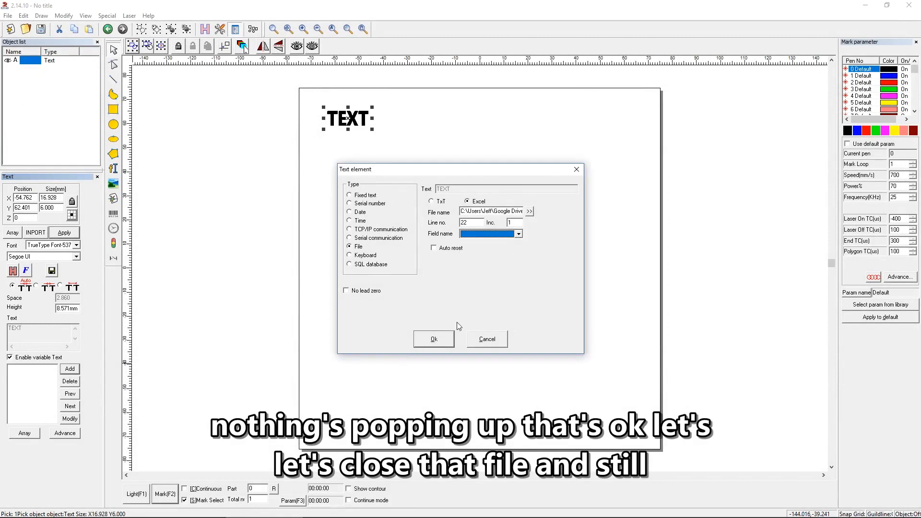
click(529, 211)
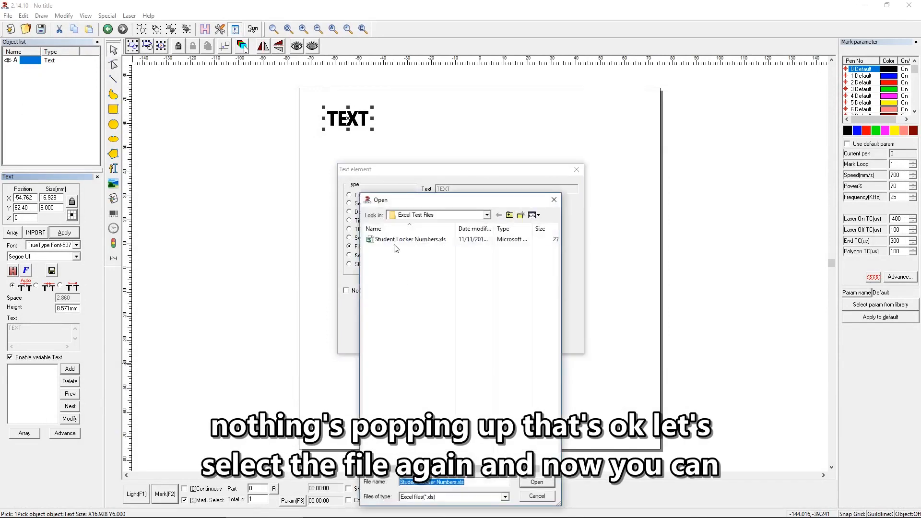
double_click(396, 246)
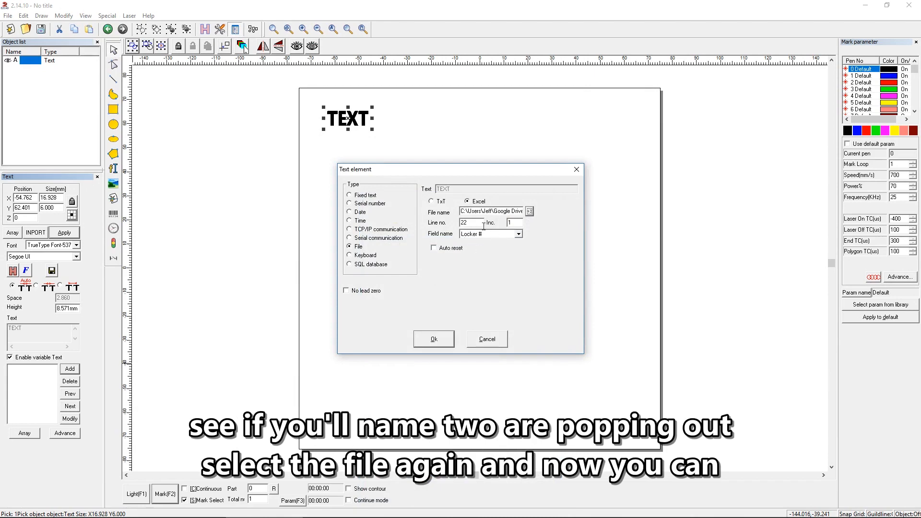
Assign the Locker # field to the Excel file element and confirm the element
click(465, 236)
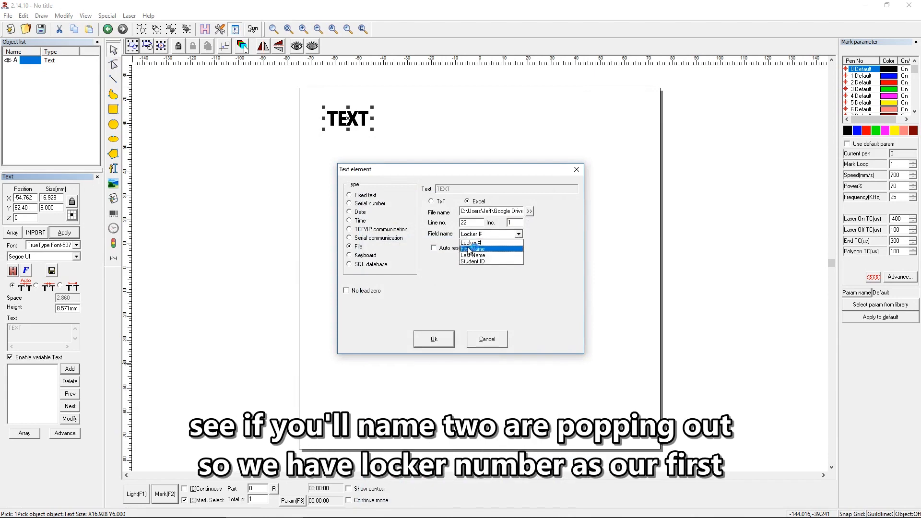
click(472, 243)
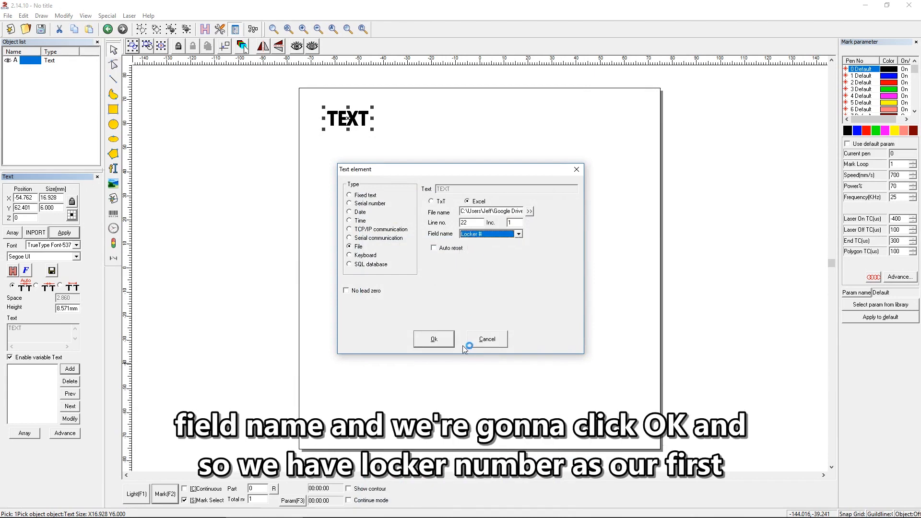
click(434, 339)
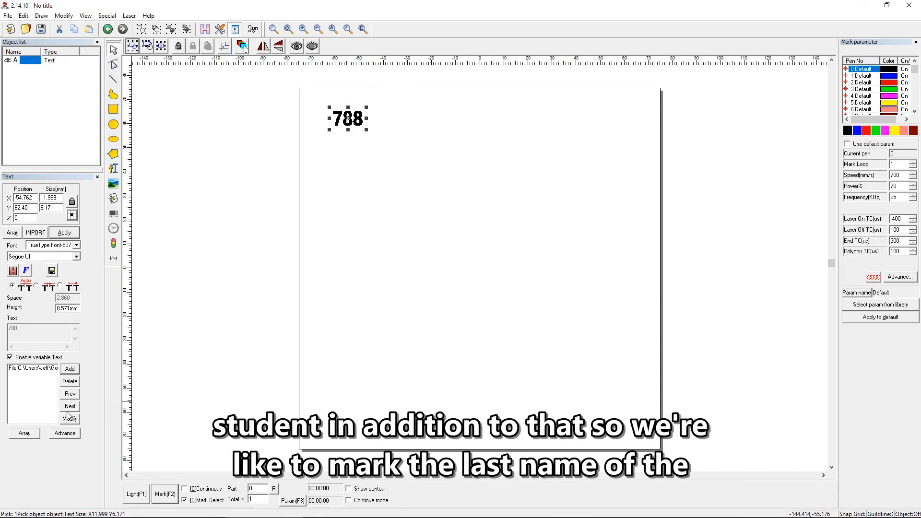
Add a fixed text element set as a Change Line character after the locker number element
click(68, 369)
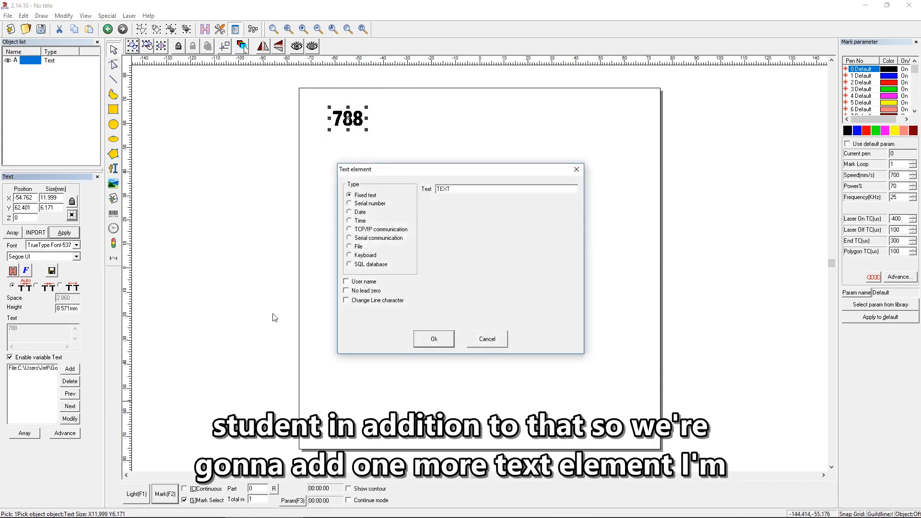
click(346, 300)
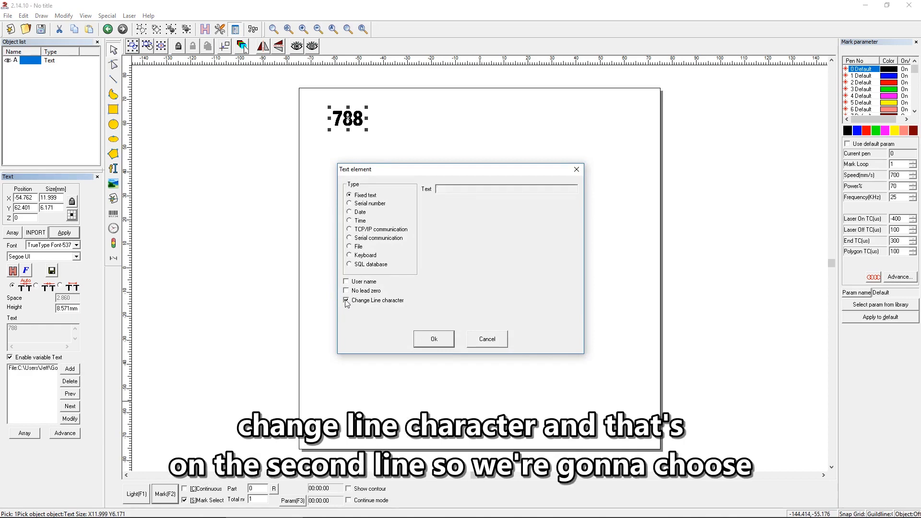
click(434, 340)
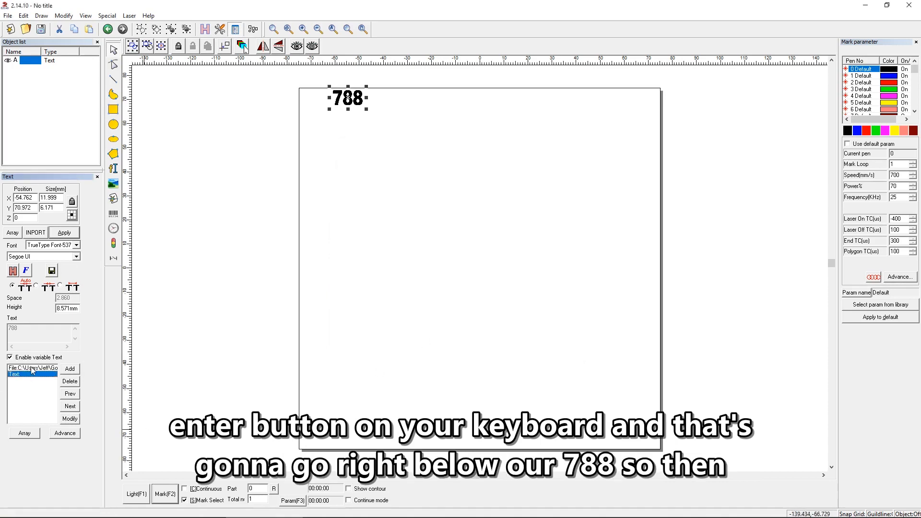
Start another variable text element of type File, using Excel format with Student Locker Numbers.xls as its data file
click(70, 368)
click(355, 246)
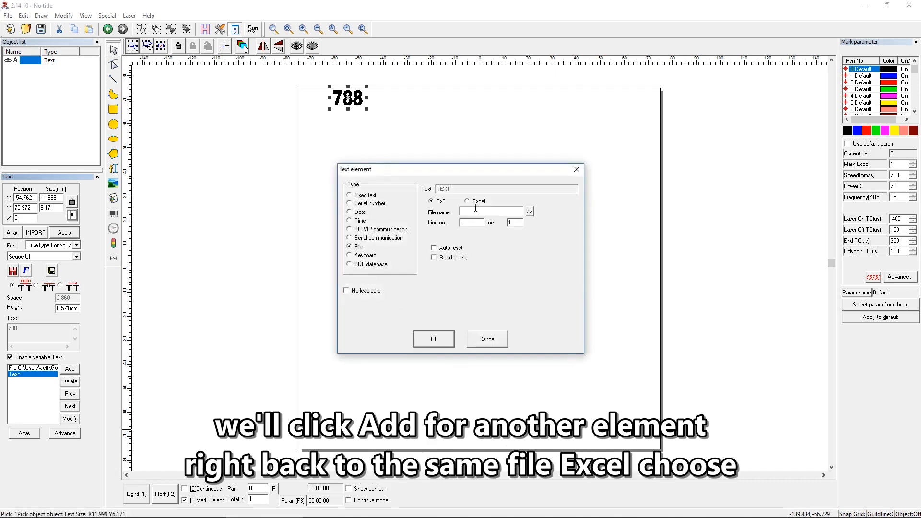
click(468, 201)
click(530, 211)
double_click(380, 239)
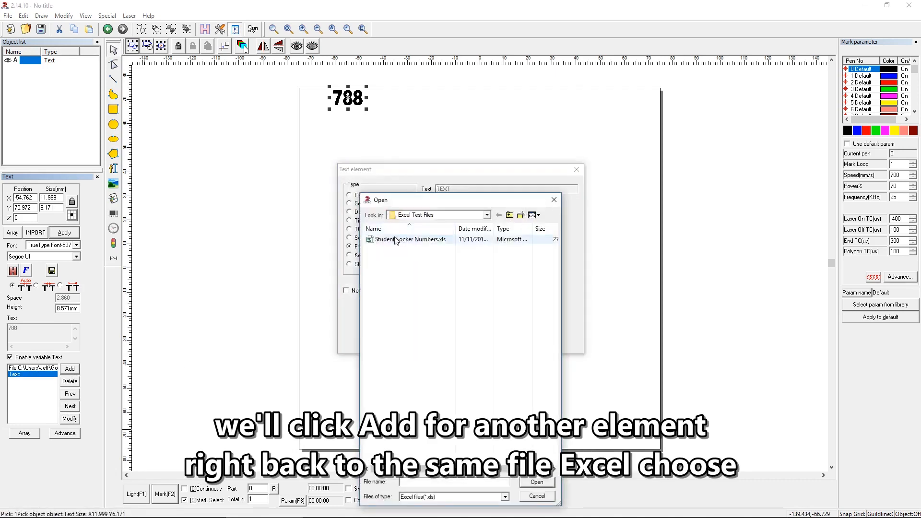
Set the new element's line number to 22, choose the Last Name field and confirm it
double_click(473, 223)
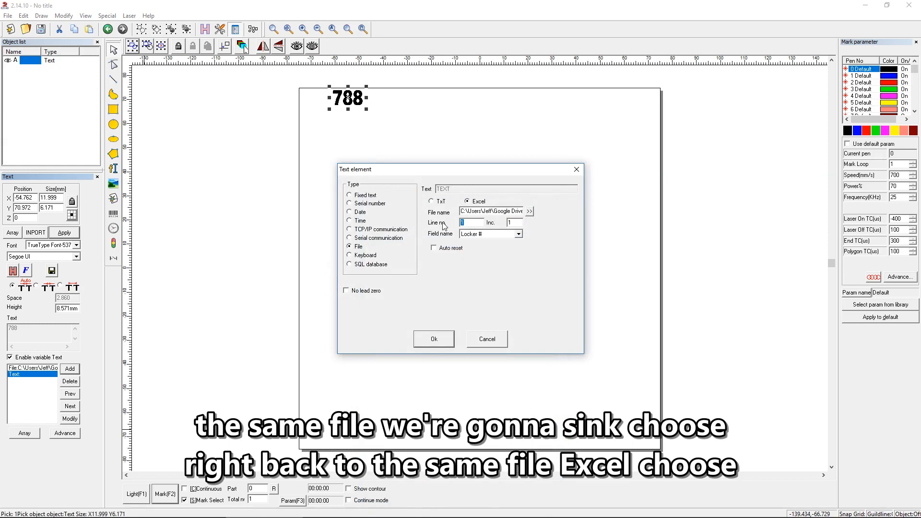
text(22)
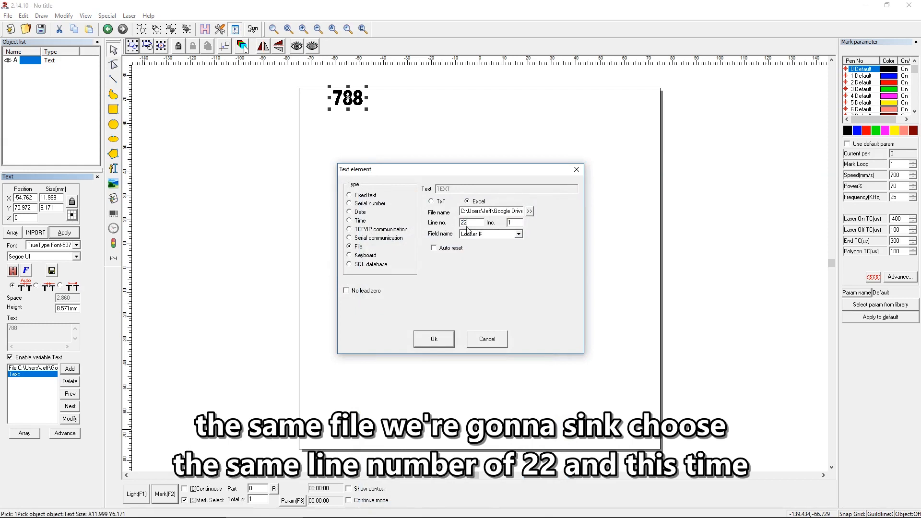
click(518, 234)
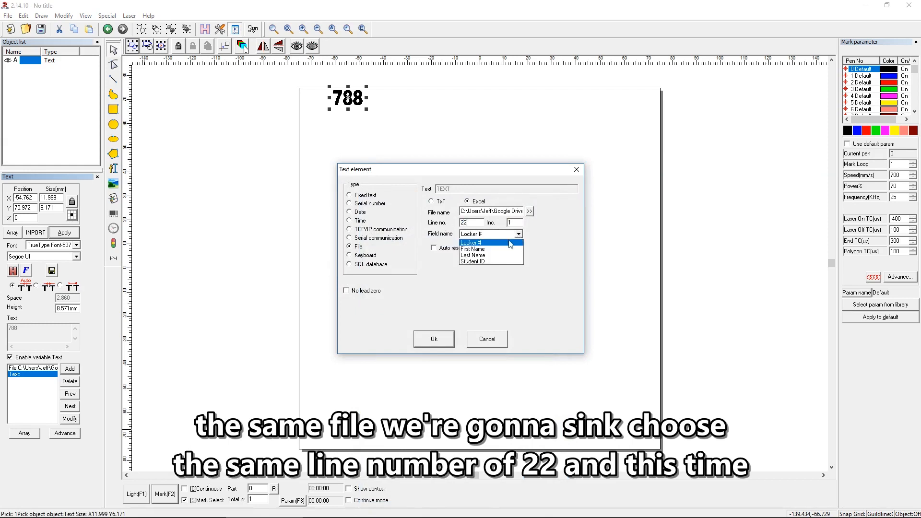
click(477, 255)
click(431, 339)
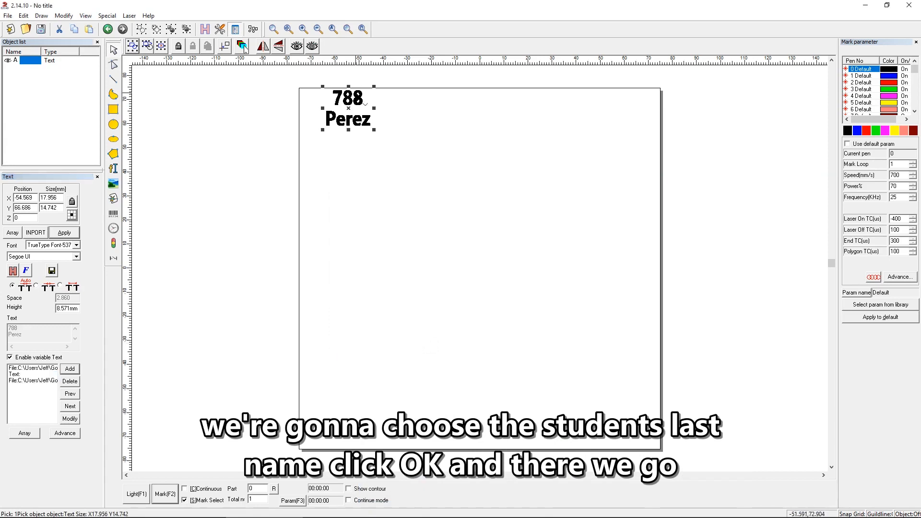
Move the two-line text down to about Y 59.3 mm, then mark it after previewing its outline with the guide light
drag(356, 131, 355, 149)
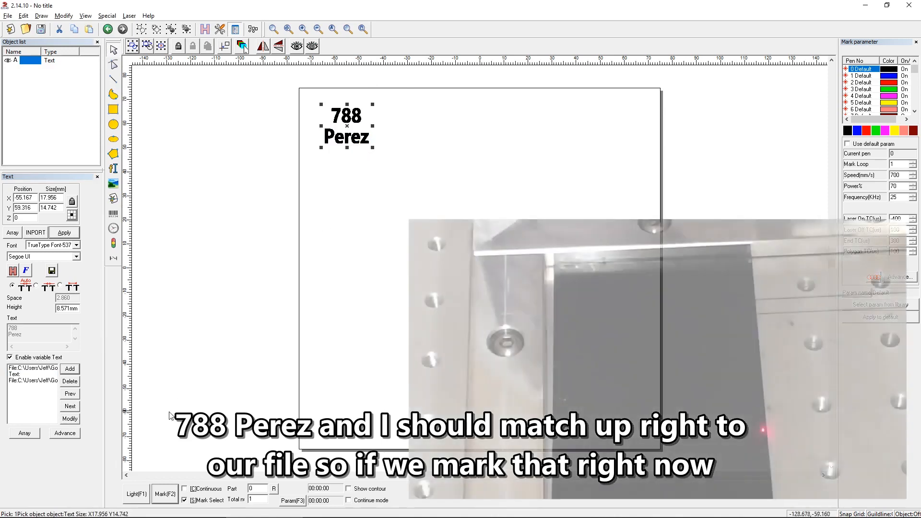
click(136, 495)
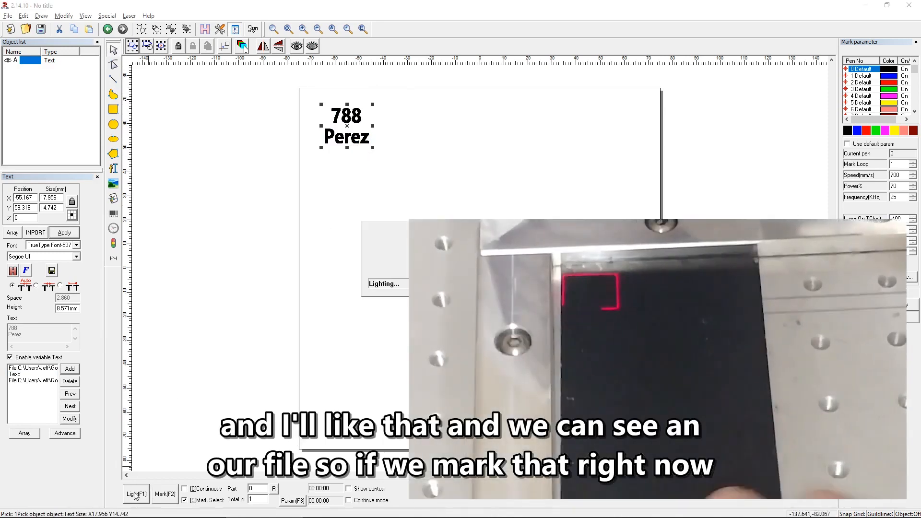
key(Escape)
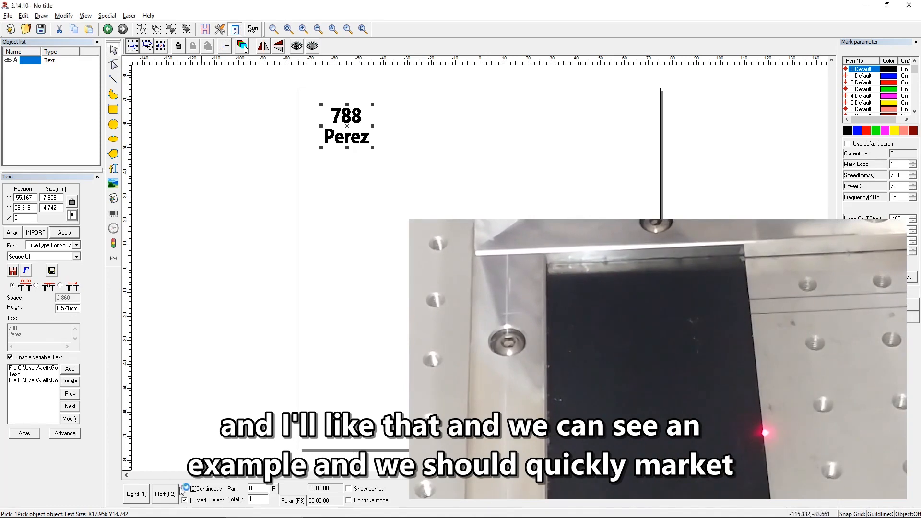
click(170, 497)
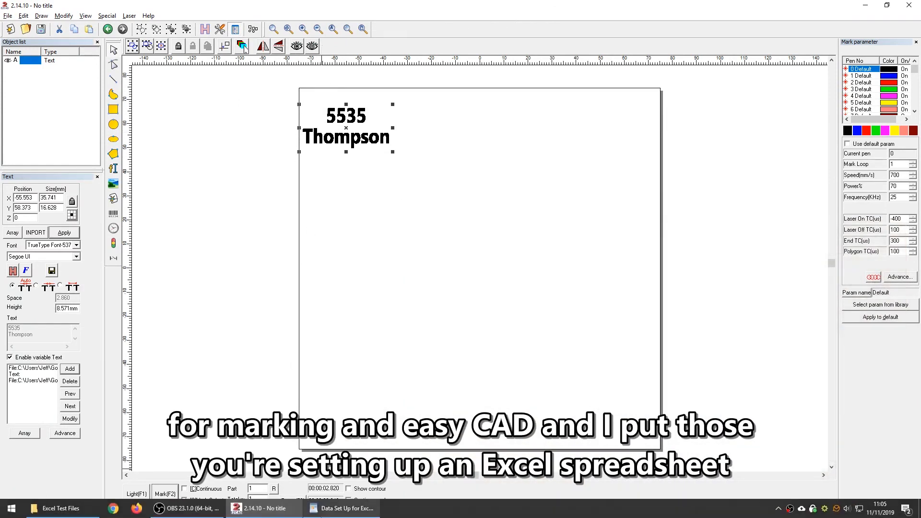
Switch to WordPad and review the five Excel file rules in Data Set Up for Excel (txt test file).txt
click(342, 508)
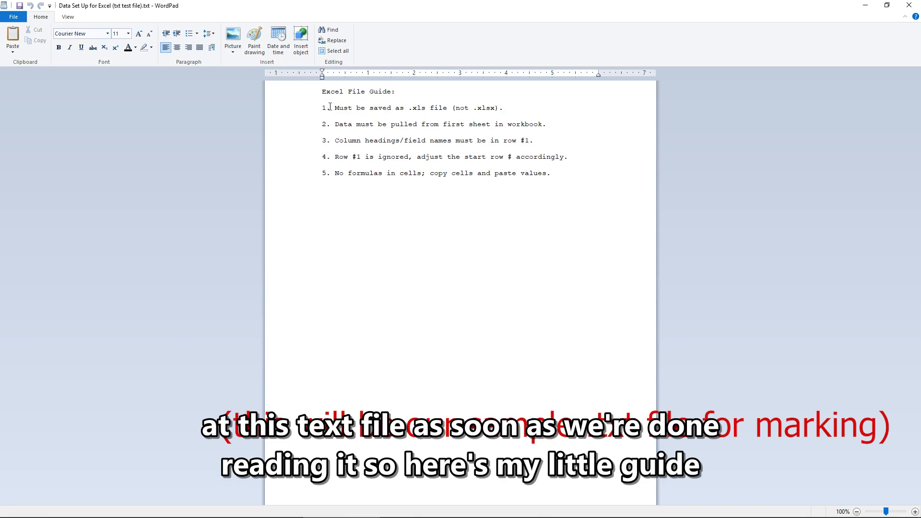
drag(330, 107, 451, 107)
click(443, 107)
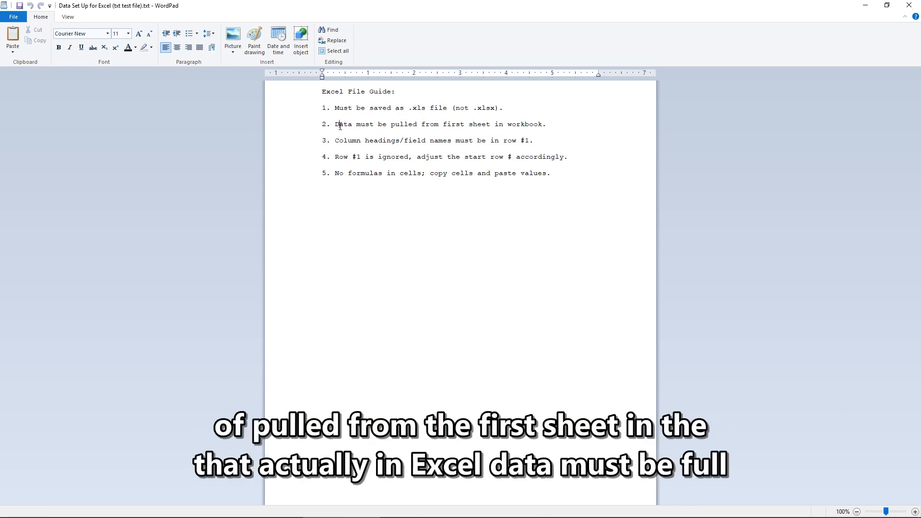
drag(336, 125, 448, 140)
click(453, 143)
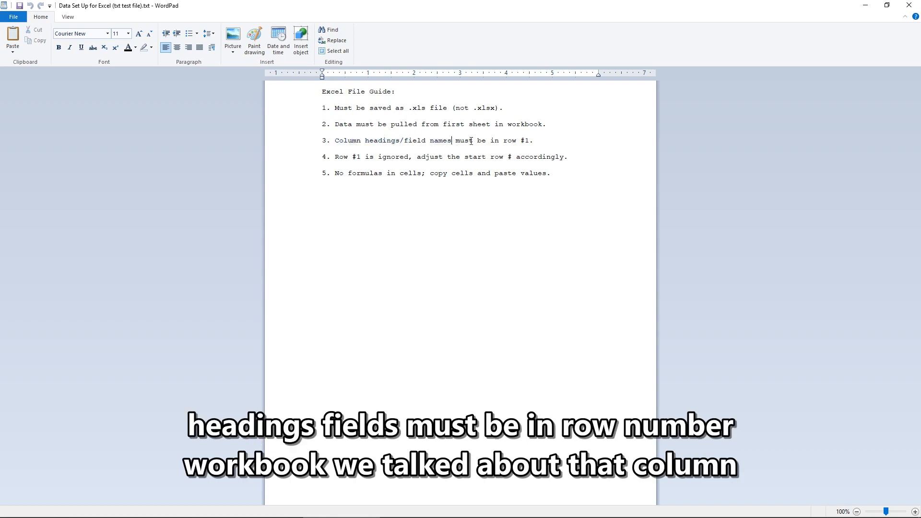
drag(537, 141, 503, 141)
click(506, 141)
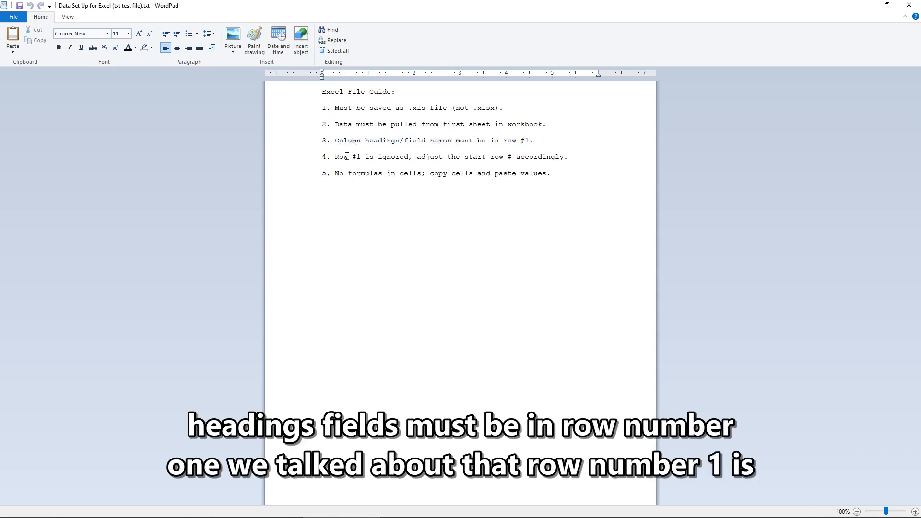
drag(335, 157, 409, 157)
click(409, 156)
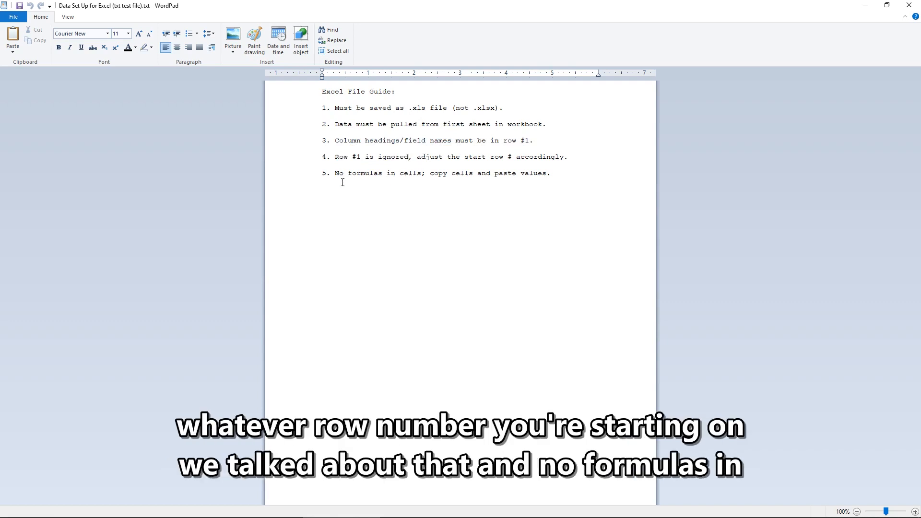
drag(338, 174, 416, 174)
click(415, 175)
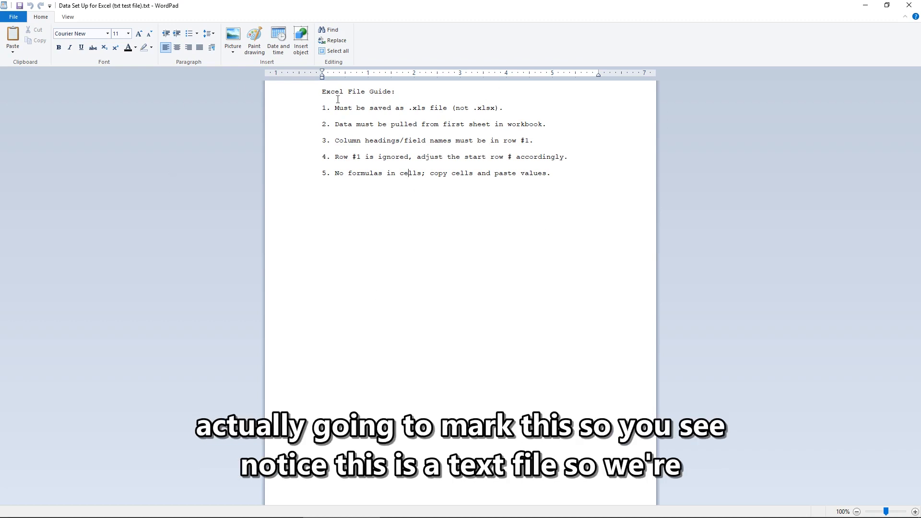
Examine which line numbers the heading, the blank lines and the first numbered points occupy in the text file
drag(323, 91, 378, 89)
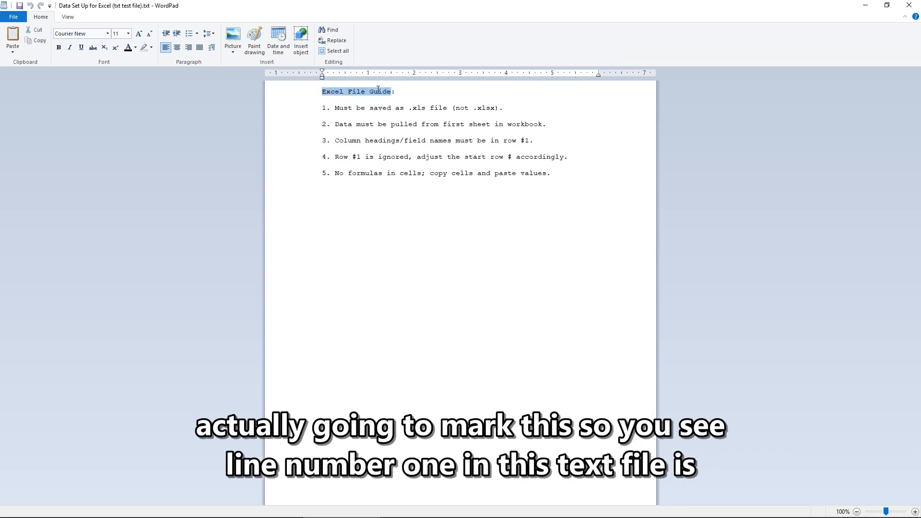
click(394, 90)
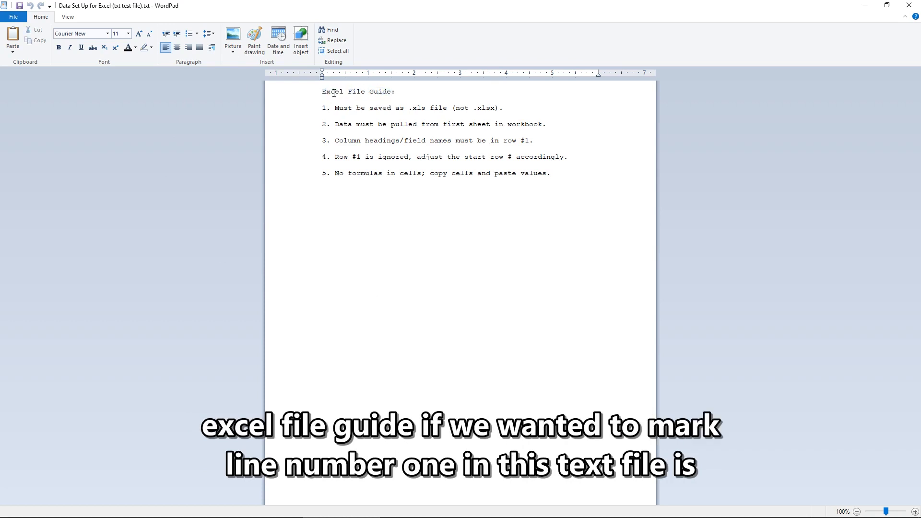
drag(320, 91, 411, 92)
click(411, 91)
click(319, 111)
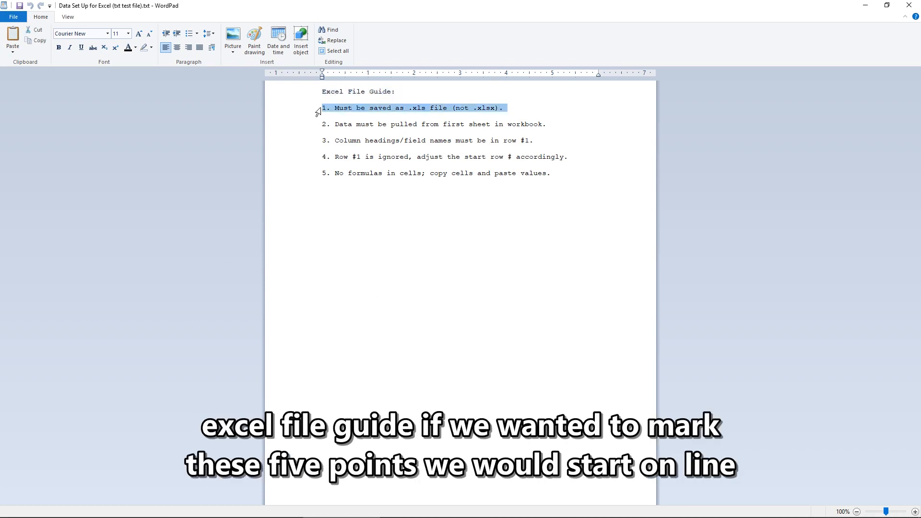
click(327, 122)
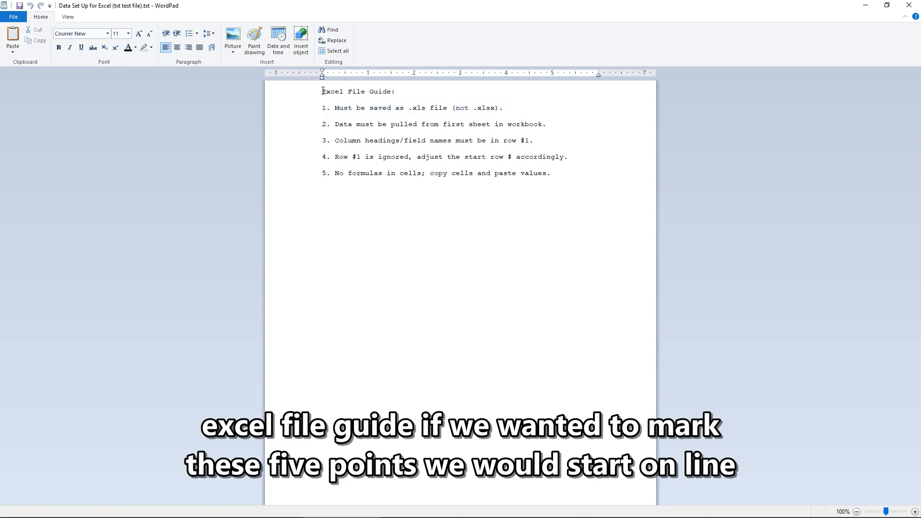
drag(323, 91, 331, 92)
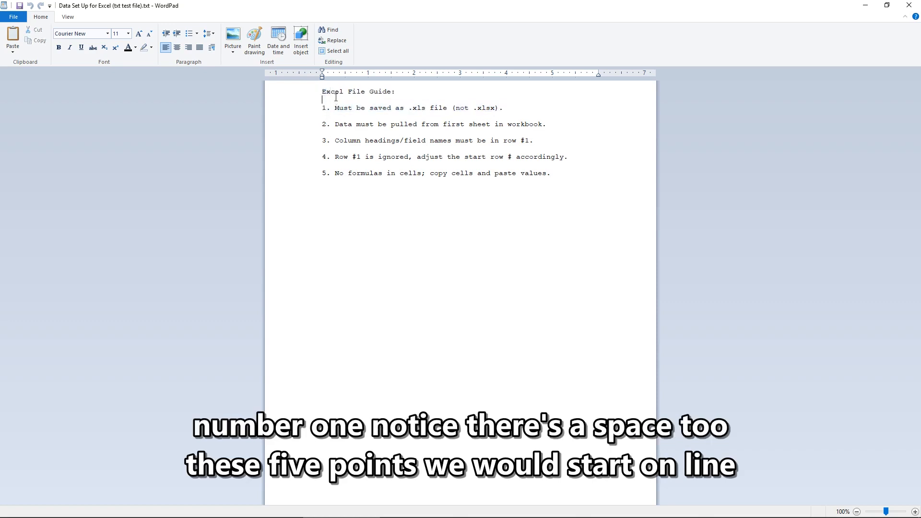
click(324, 110)
click(328, 108)
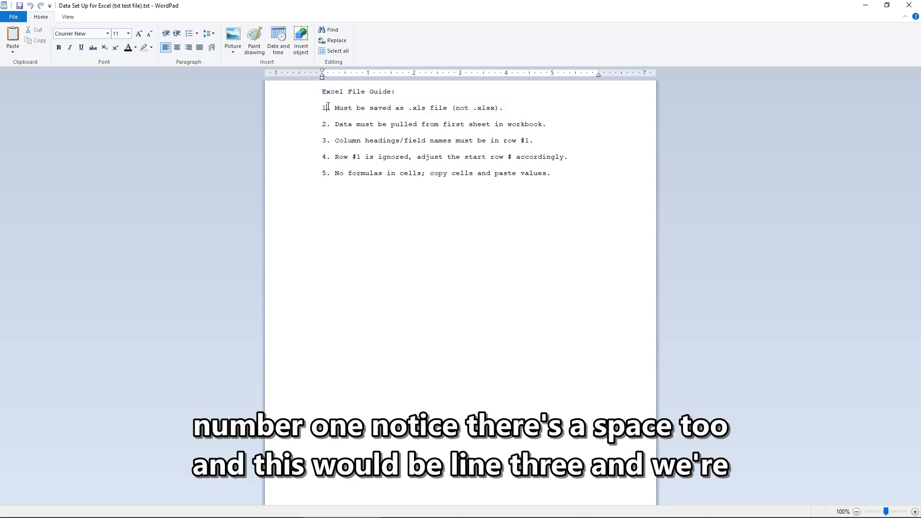
mouse_move(325, 116)
mouse_down()
mouse_move(336, 109)
mouse_move(328, 123)
mouse_move(340, 123)
mouse_up()
click(327, 131)
click(337, 110)
click(340, 124)
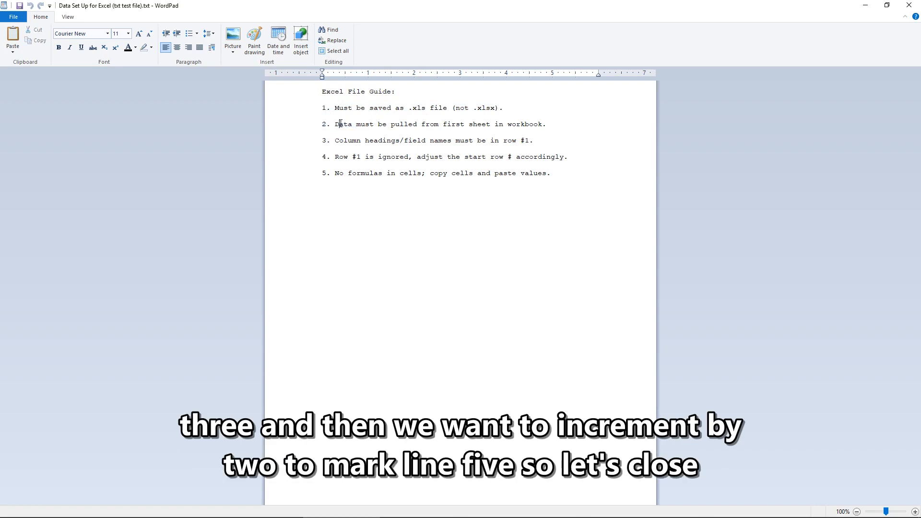
Close the text file and, back in EZCAD, delete the last-name and line-break elements from the variable text
click(909, 5)
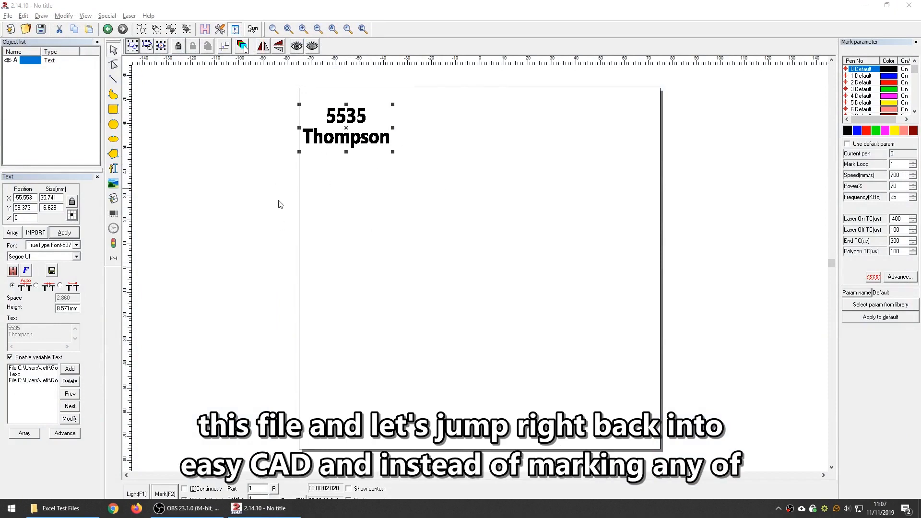
click(30, 380)
click(70, 381)
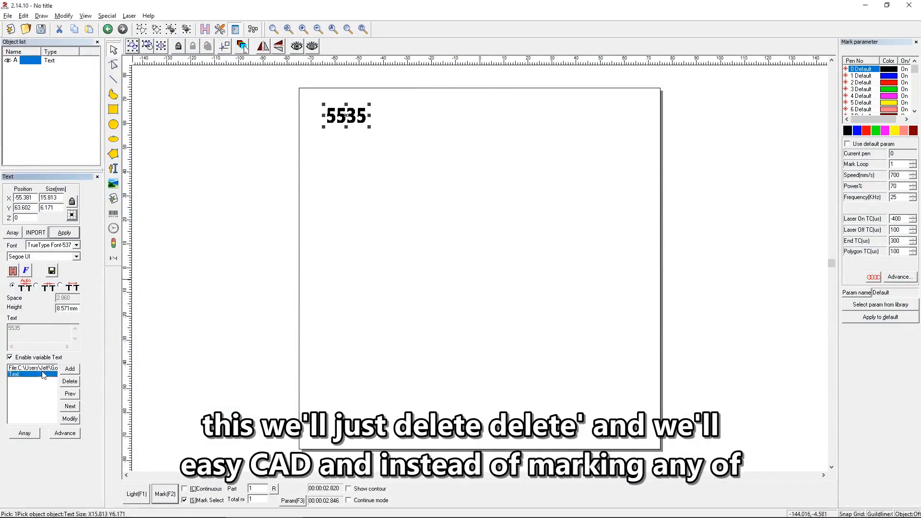
click(70, 381)
Change the remaining variable text element's file source to TxT and load Data Set Up for Excel (txt test file).txt
click(69, 419)
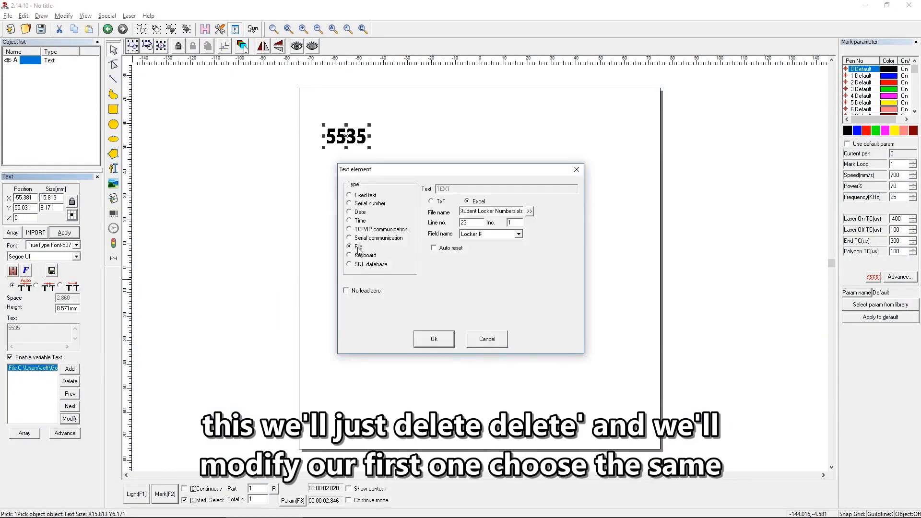
click(441, 202)
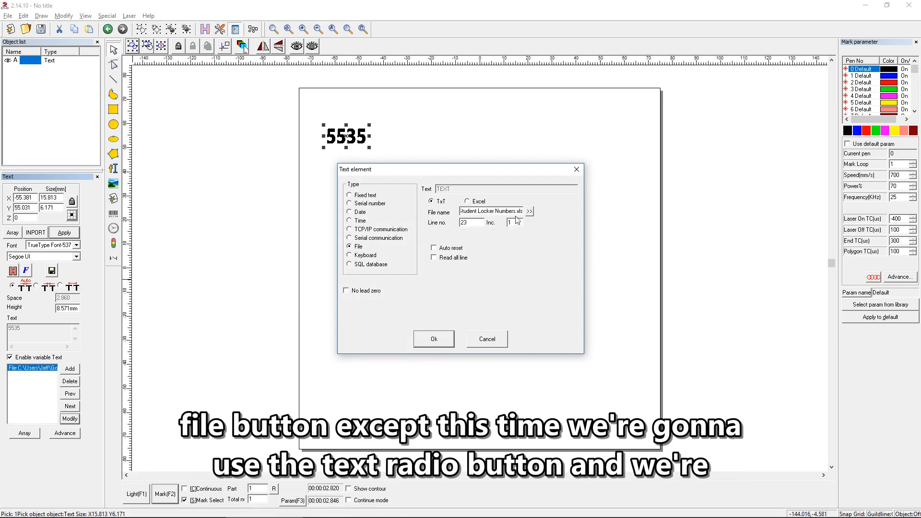
click(530, 211)
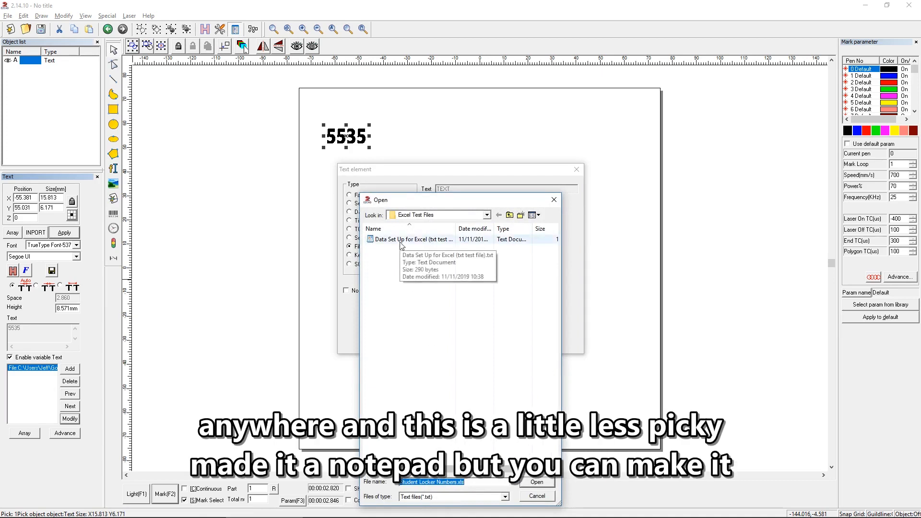
double_click(401, 241)
Set the text file element to start at line number 3 with an increment of 2, and apply it
drag(472, 223, 432, 210)
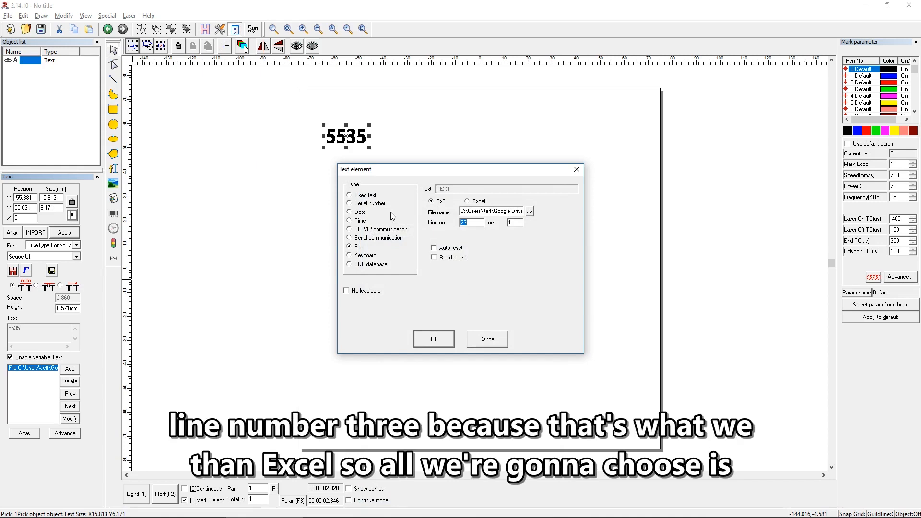
text(3)
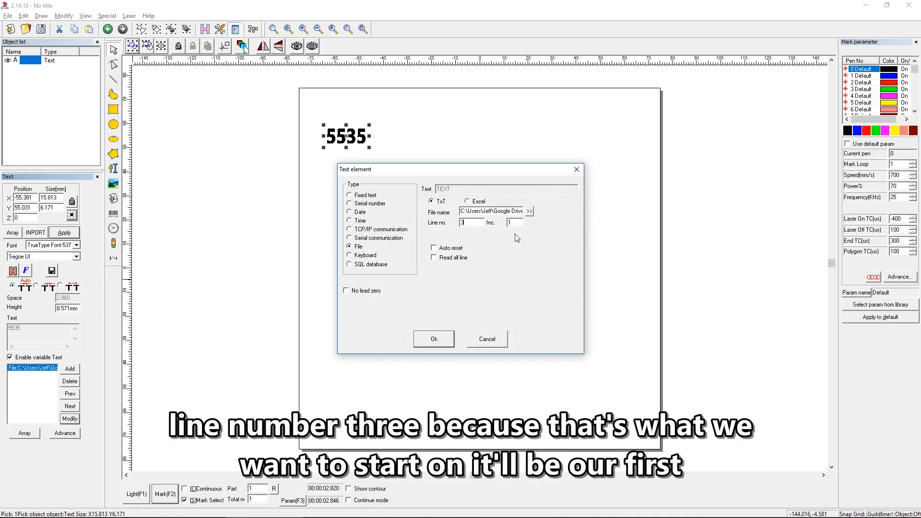
key(Tab)
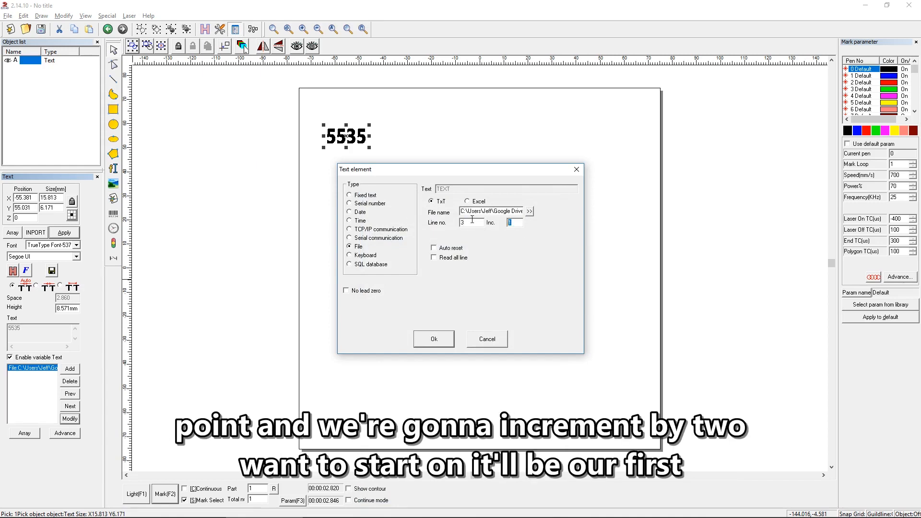
text(2)
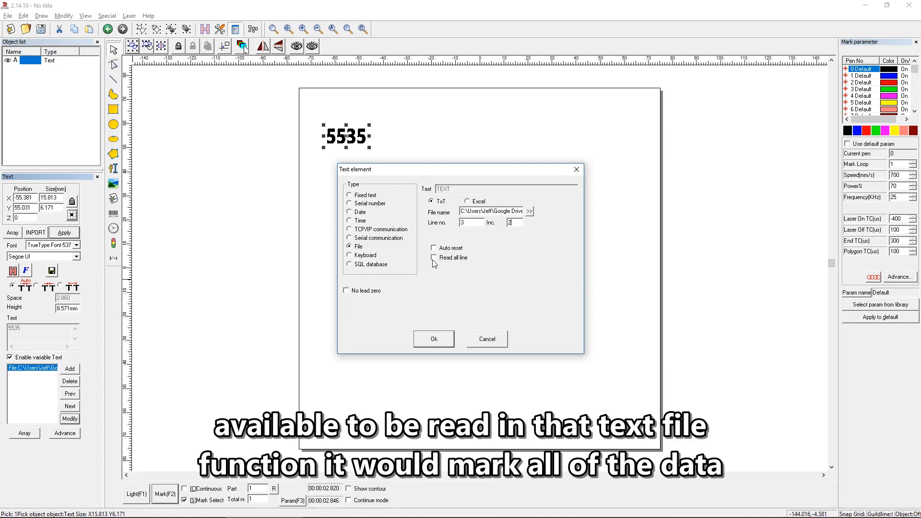
click(434, 339)
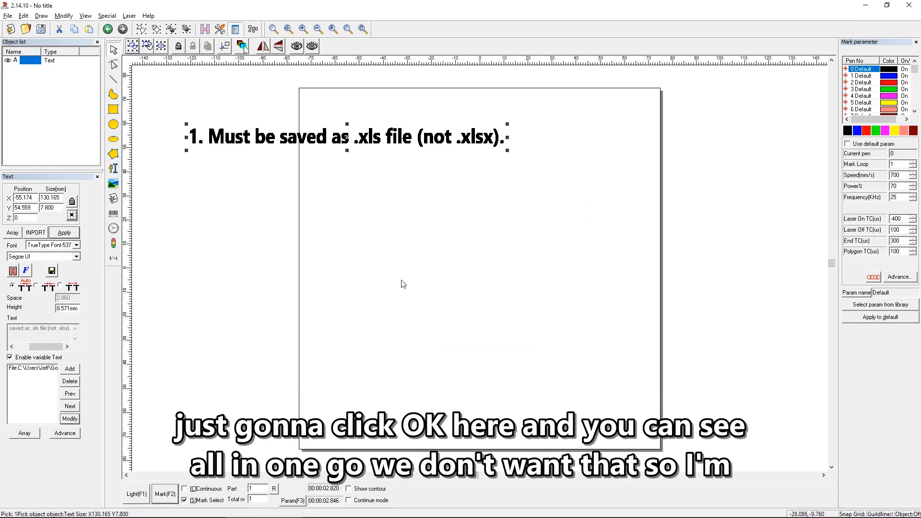
Move the point 1 text inside the work area and shrink it to about 59.4 mm wide and 3.6 mm high
drag(347, 137, 482, 138)
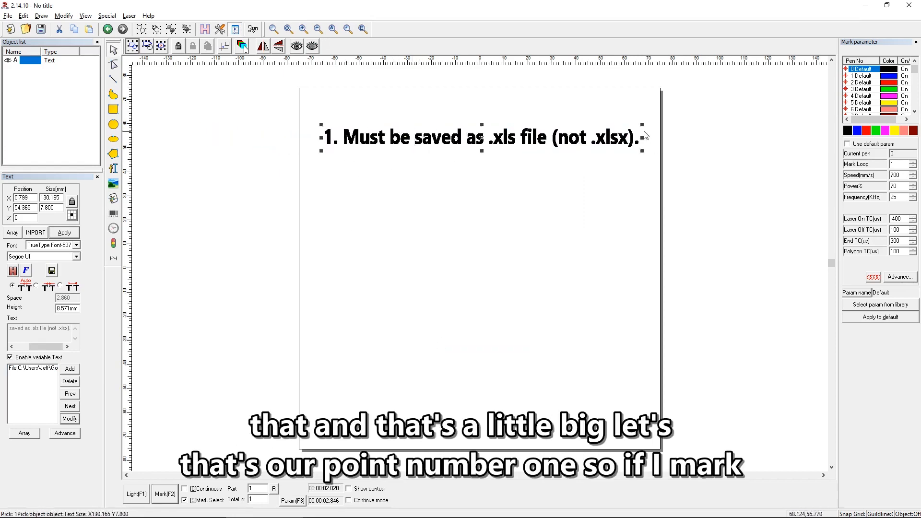
drag(643, 138, 470, 149)
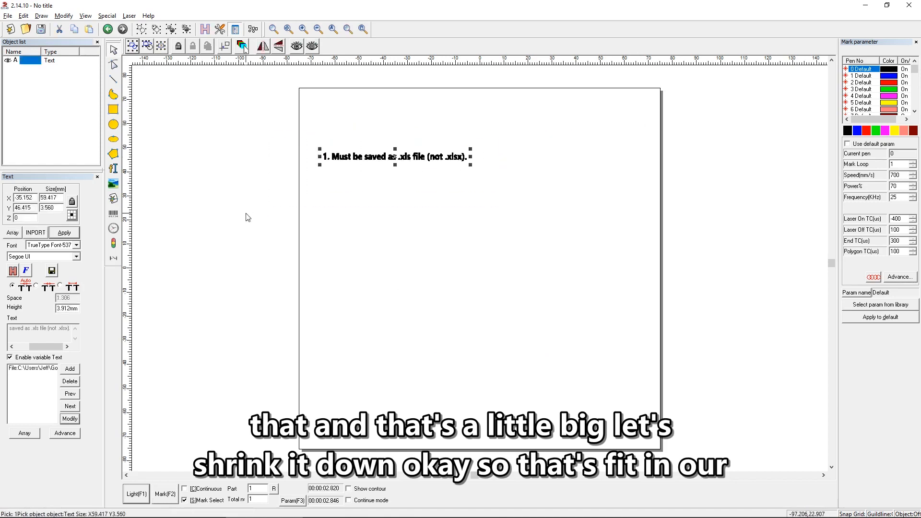
Preview the point 1 text's outline with the guide light, then mark it
click(132, 494)
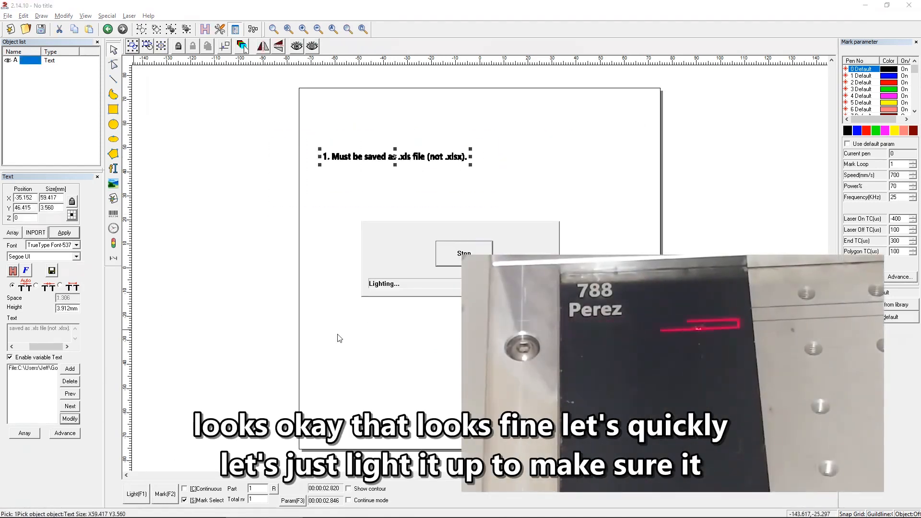
key(Escape)
click(168, 495)
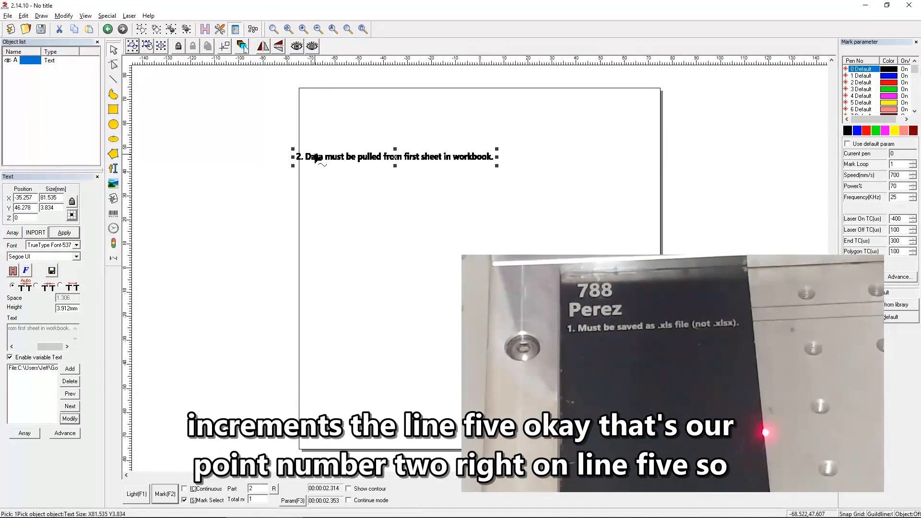
Move the point 2 text back inside the work area, to about X -30.7, Y 48.1 mm, and deselect it
drag(314, 154, 324, 149)
click(374, 193)
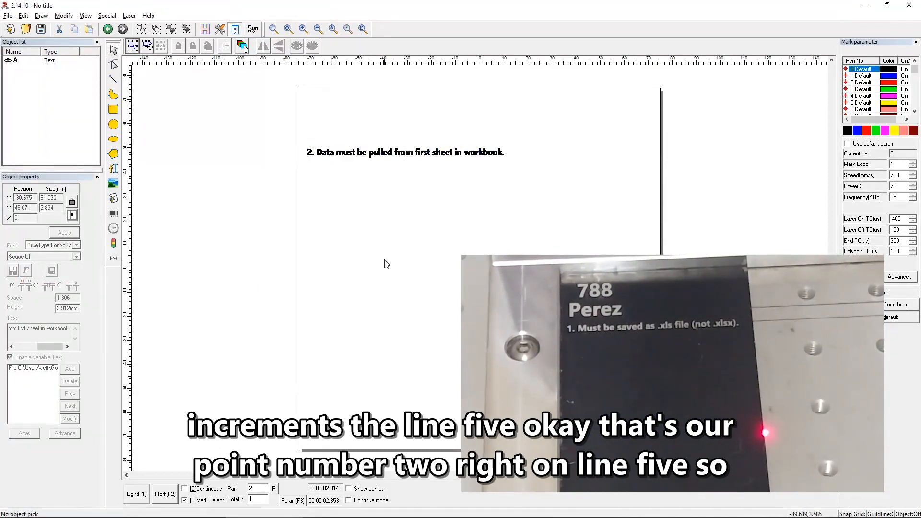